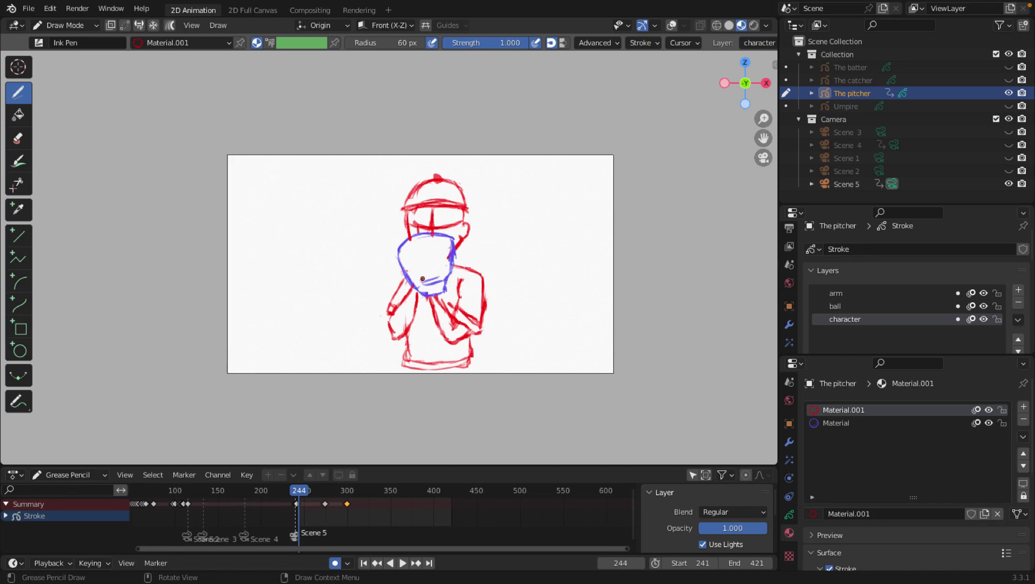
# Step: Play the pitcher animation, scrub between frames 263 and 274, and zoom out the dope sheet
pyautogui.scroll(2, 422, 279)
pyautogui.press('space')
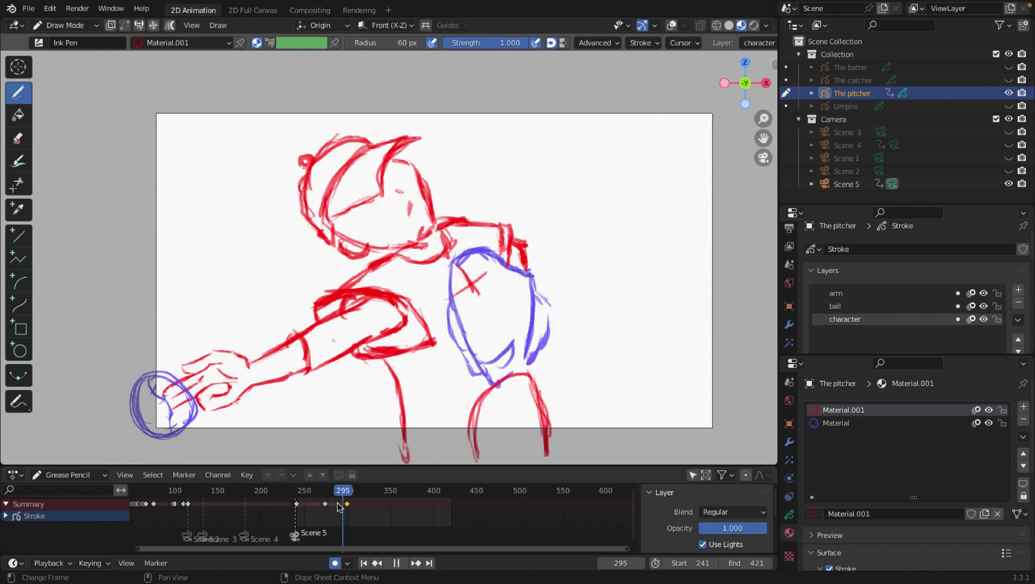
pyautogui.moveTo(337, 503)
pyautogui.mouseDown()
pyautogui.moveTo(324, 508)
pyautogui.moveTo(347, 513)
pyautogui.mouseUp()
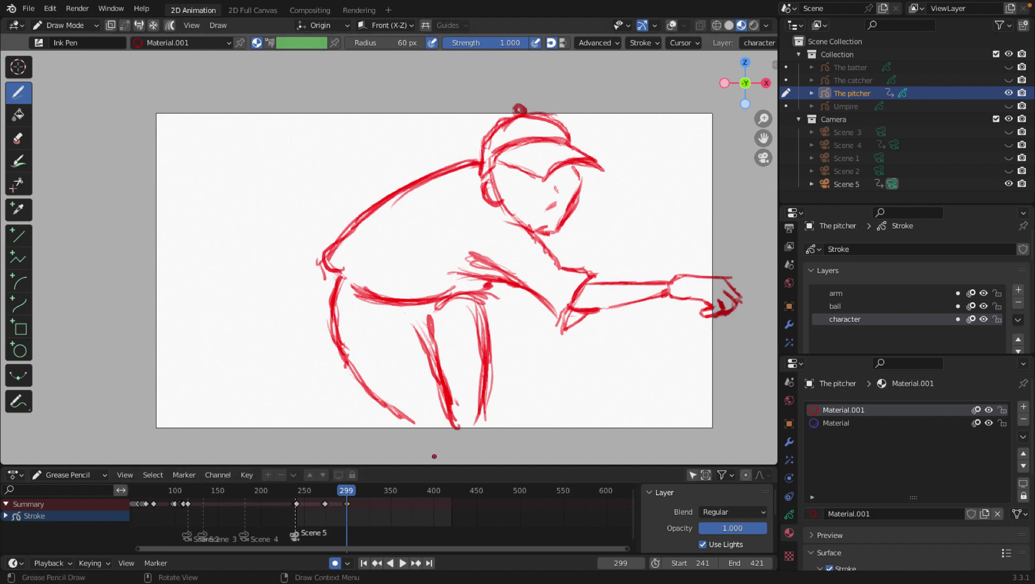
pyautogui.moveTo(331, 499); pyautogui.dragTo(301, 502)
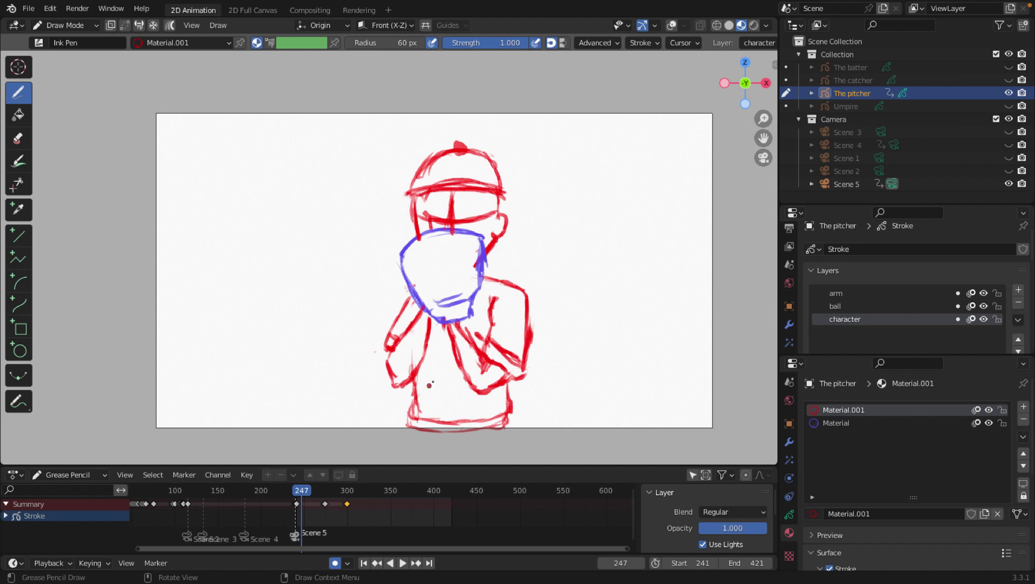
pyautogui.moveTo(301, 502); pyautogui.dragTo(315, 502)
pyautogui.scroll(-1, 223, 528)
pyautogui.scroll(-2, 223, 528)
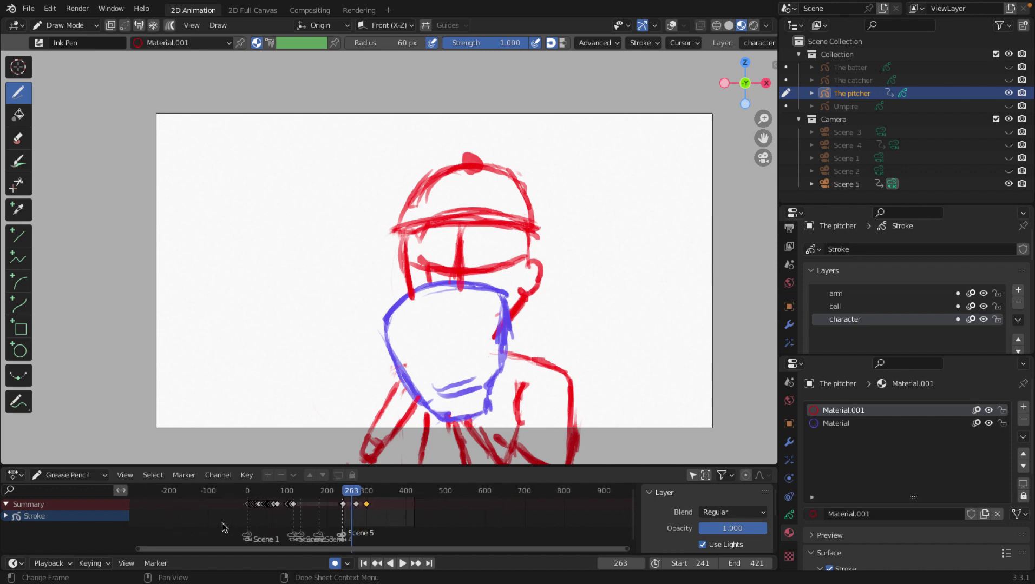
pyautogui.scroll(-1, 224, 527)
# Step: Go to frame 5, scrub forward, play the animation from frame 250, then stop playback
pyautogui.click(201, 492)
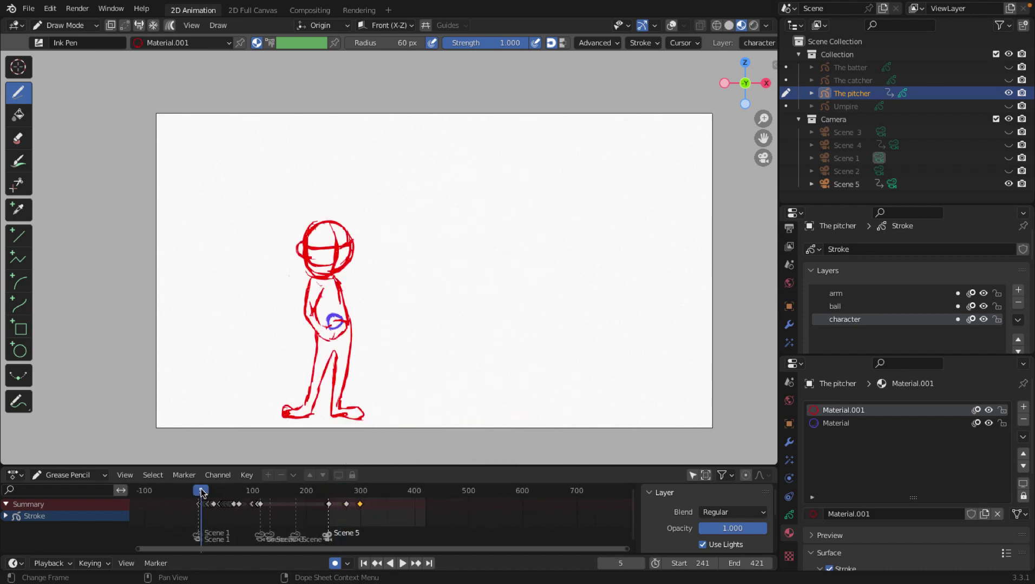
pyautogui.scroll(4, 359, 261)
pyautogui.scroll(-2, 343, 314)
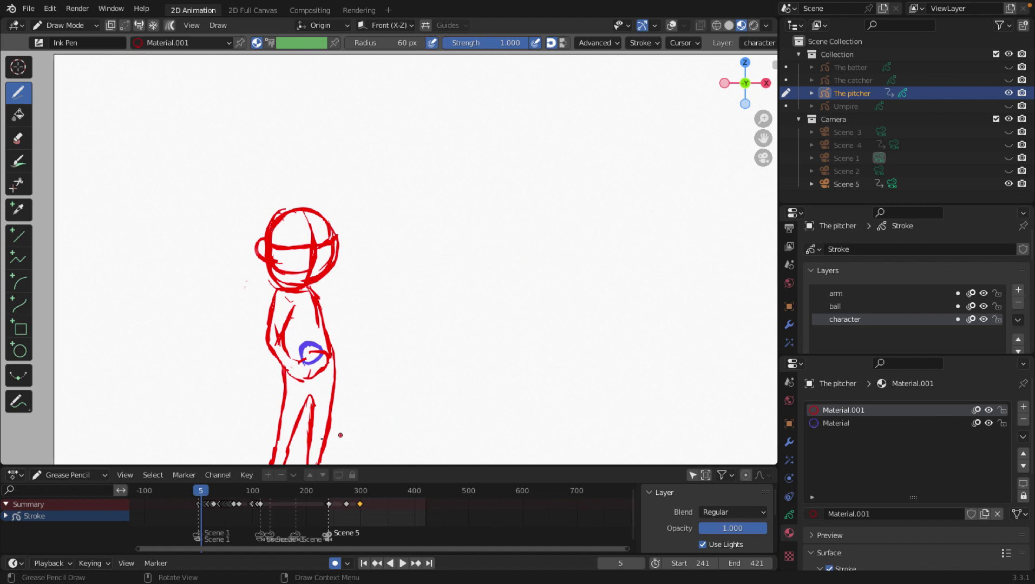
pyautogui.moveTo(214, 504); pyautogui.dragTo(323, 504)
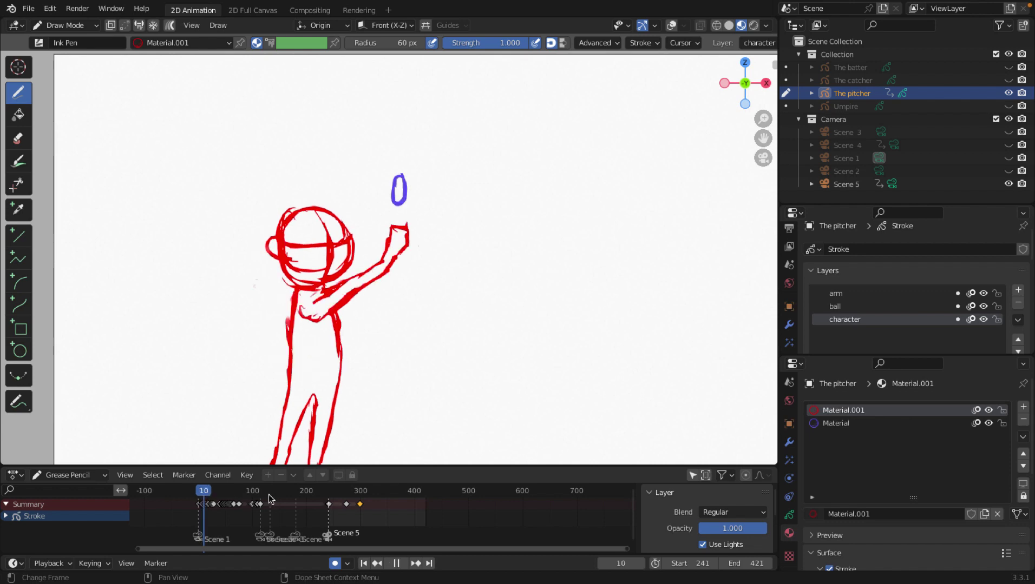
pyautogui.press('space')
pyautogui.press('space')
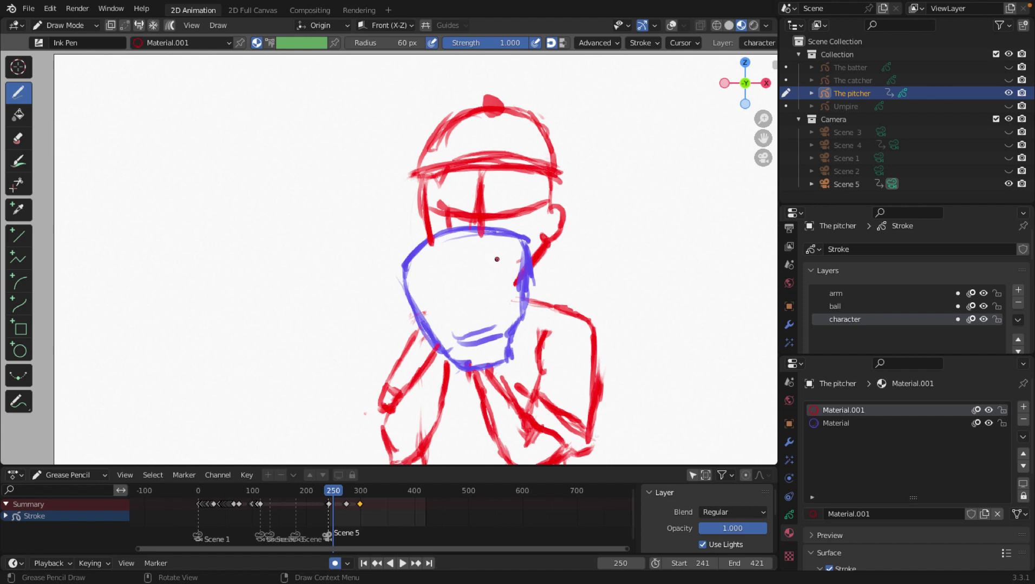
pyautogui.press('space')
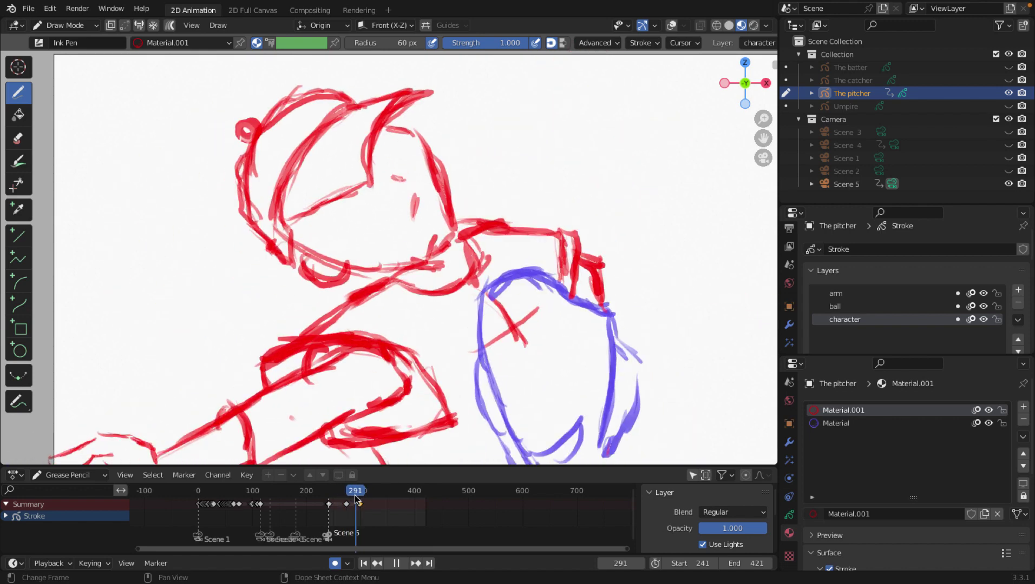
pyautogui.press('Escape')
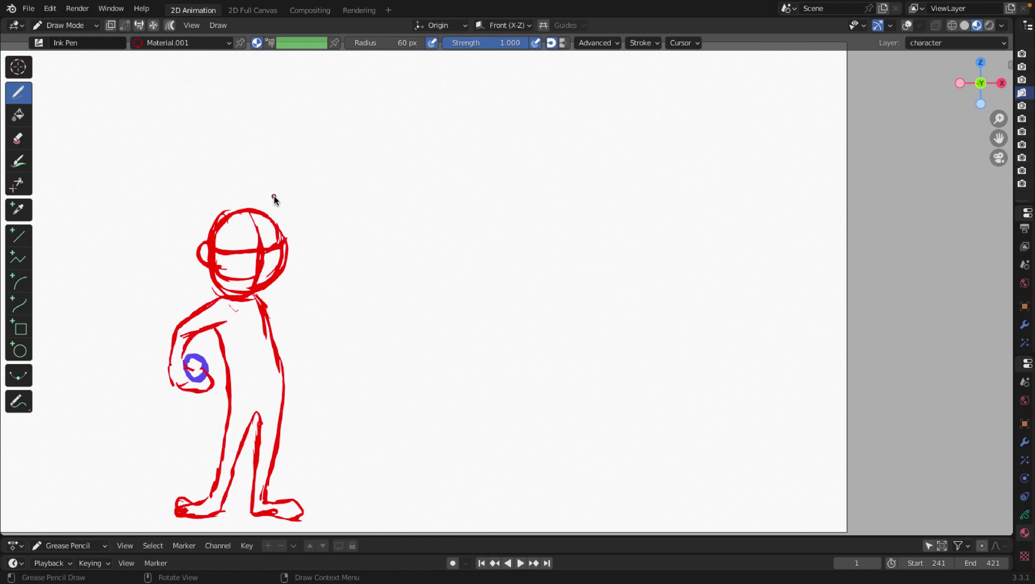
# Step: Sketch a red stroke, a head circle with neck lines, and an oval; enlarge the timeline
pyautogui.moveTo(273, 202); pyautogui.dragTo(312, 188)
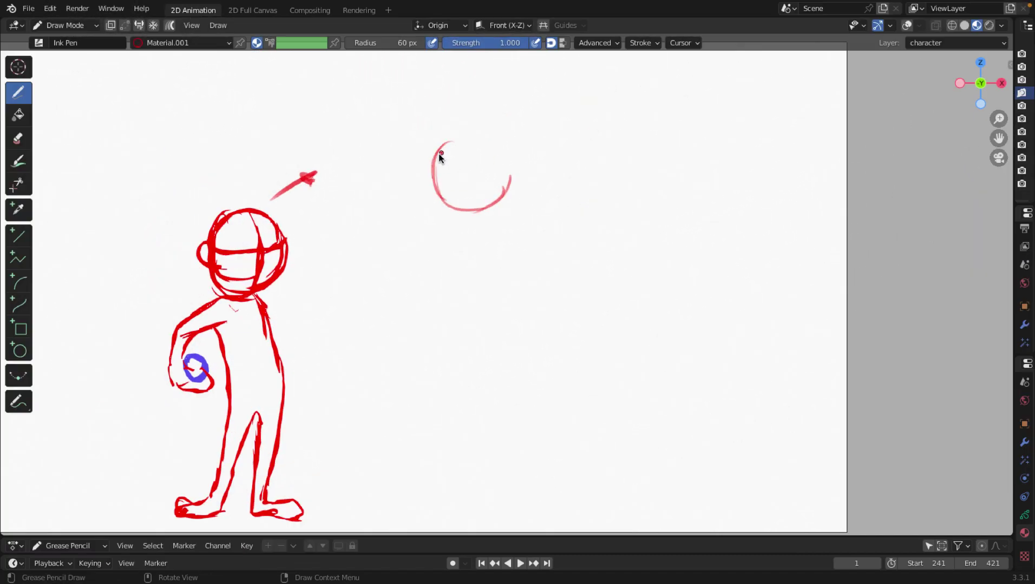
pyautogui.moveTo(440, 155)
pyautogui.mouseDown()
pyautogui.moveTo(506, 175)
pyautogui.moveTo(468, 152)
pyautogui.moveTo(441, 169)
pyautogui.moveTo(453, 229)
pyautogui.mouseUp()
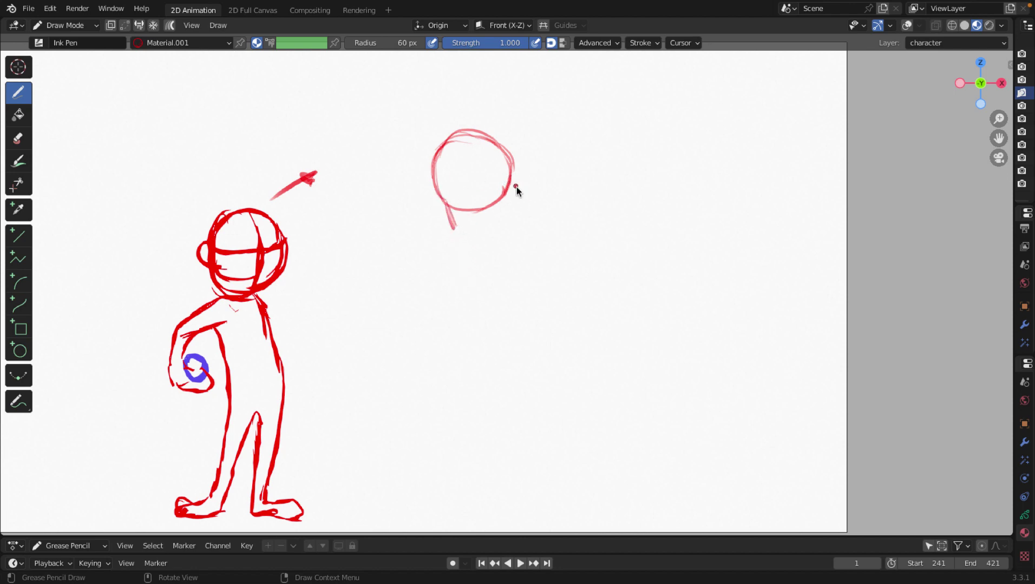
pyautogui.moveTo(513, 189); pyautogui.dragTo(485, 237)
pyautogui.moveTo(486, 236); pyautogui.dragTo(493, 253)
pyautogui.moveTo(654, 93)
pyautogui.mouseDown()
pyautogui.moveTo(603, 115)
pyautogui.moveTo(615, 138)
pyautogui.moveTo(642, 145)
pyautogui.moveTo(653, 102)
pyautogui.mouseUp()
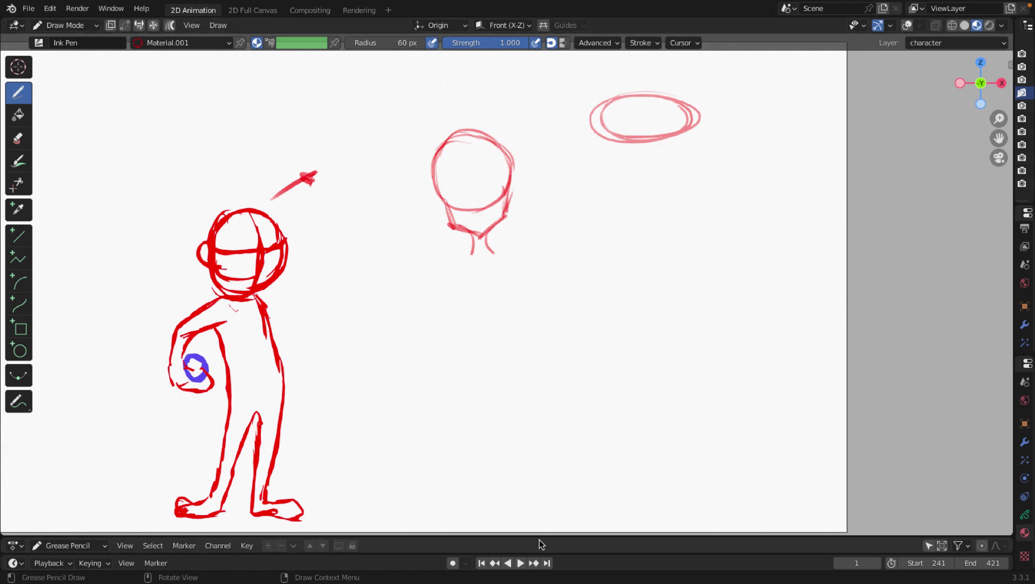
pyautogui.moveTo(540, 543)
pyautogui.mouseDown()
pyautogui.moveTo(582, 271)
pyautogui.moveTo(578, 366)
pyautogui.moveTo(388, 382)
pyautogui.mouseUp()
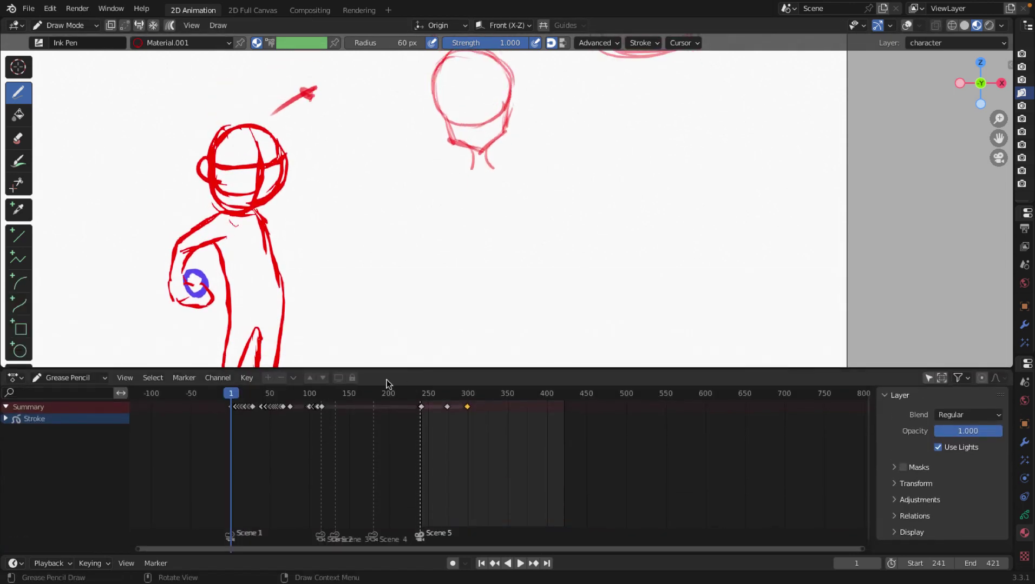
# Step: Scrub to the leaning pose at frame 274, restore the side panels, and make Material active
pyautogui.press('space')
pyautogui.moveTo(310, 393)
pyautogui.mouseDown()
pyautogui.moveTo(412, 394)
pyautogui.moveTo(429, 403)
pyautogui.mouseUp()
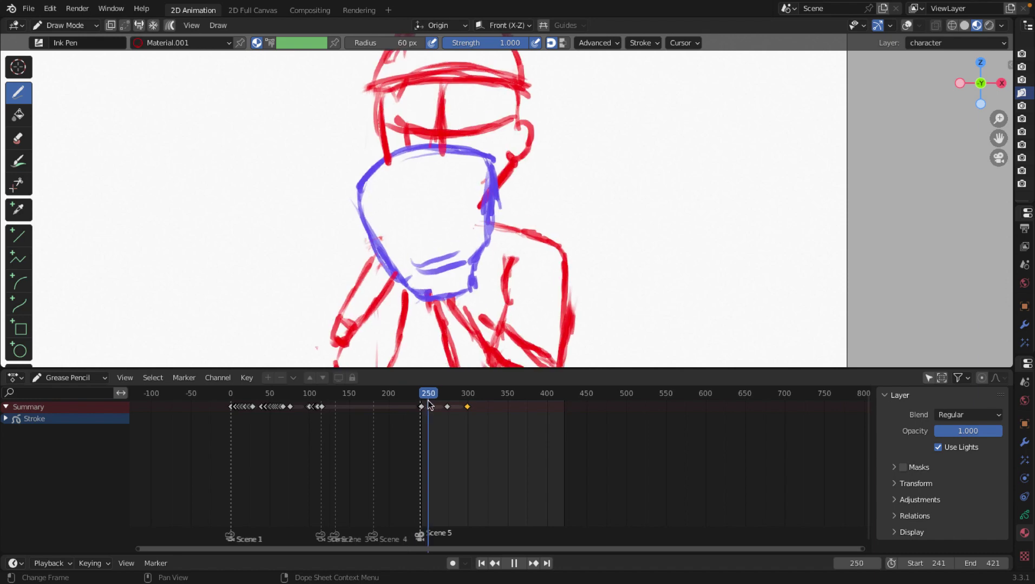
pyautogui.press('Escape')
pyautogui.scroll(-2, 476, 115)
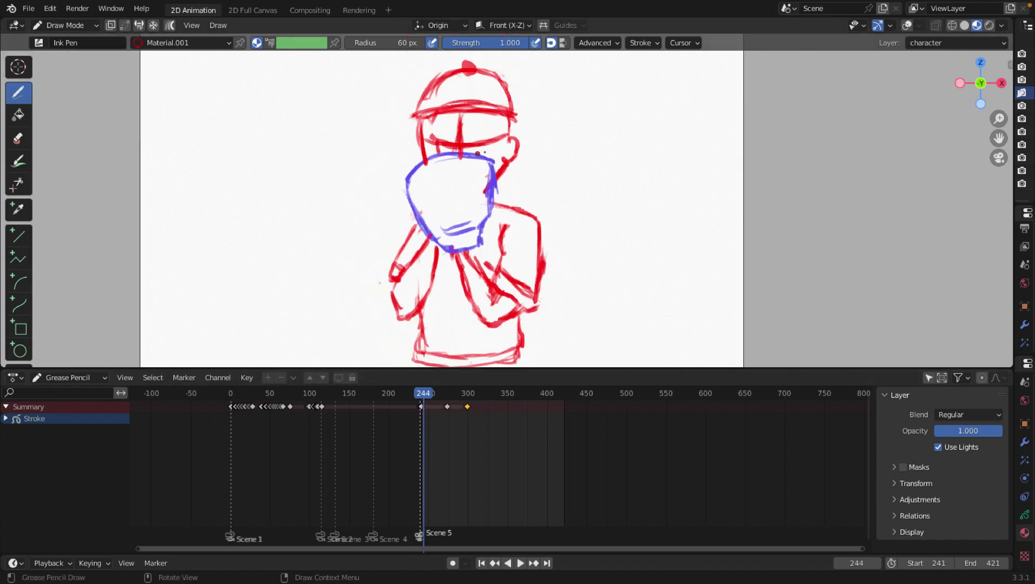
pyautogui.moveTo(428, 393); pyautogui.dragTo(447, 401)
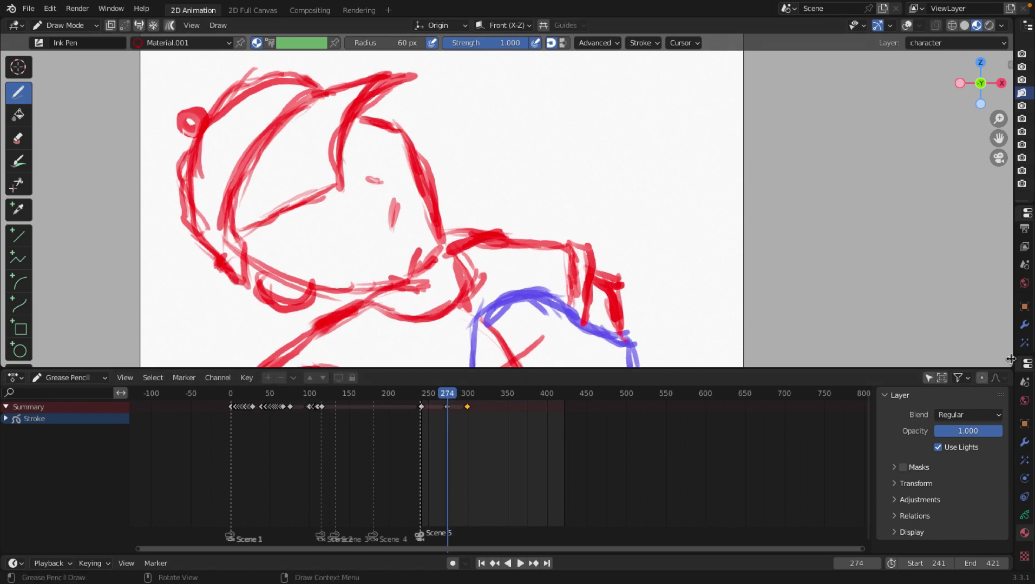
pyautogui.moveTo(1014, 340); pyautogui.dragTo(791, 341)
pyautogui.click(836, 423)
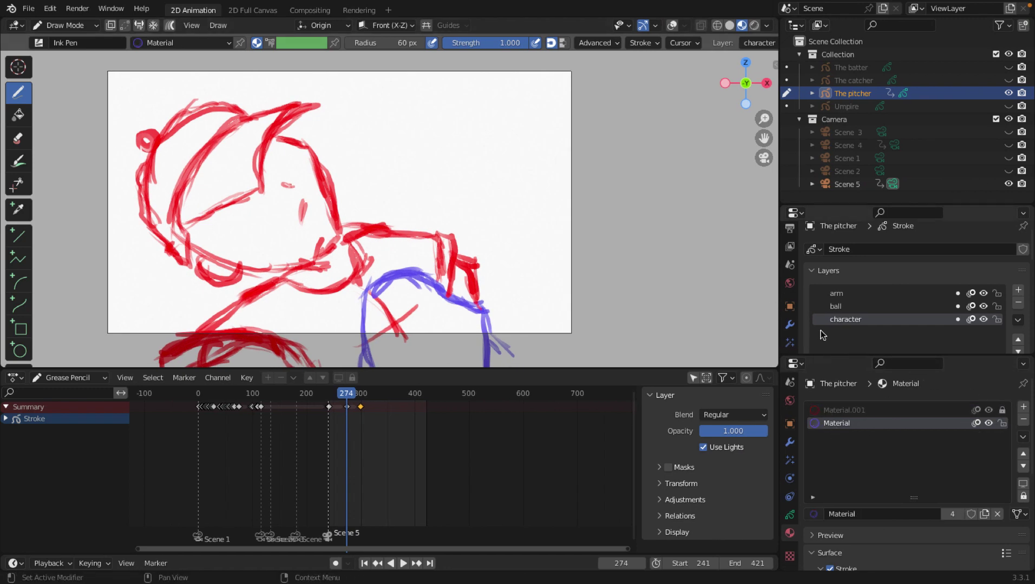
# Step: Widen the viewport and trace a blue head circle over the leaning pose
pyautogui.moveTo(780, 311); pyautogui.dragTo(1018, 333)
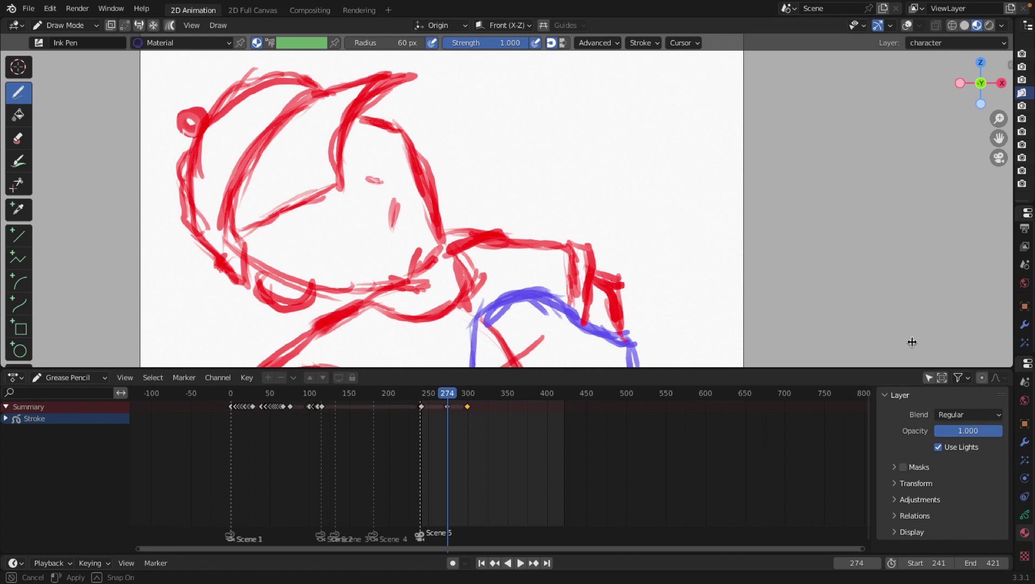
pyautogui.moveTo(912, 342); pyautogui.dragTo(911, 342)
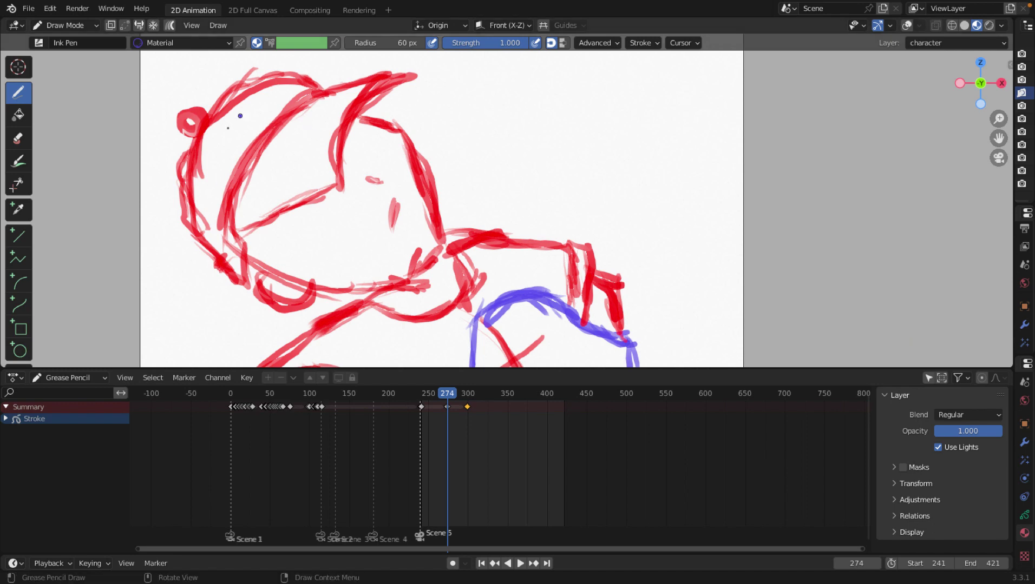
pyautogui.moveTo(257, 86)
pyautogui.mouseDown()
pyautogui.moveTo(209, 212)
pyautogui.moveTo(292, 246)
pyautogui.mouseUp()
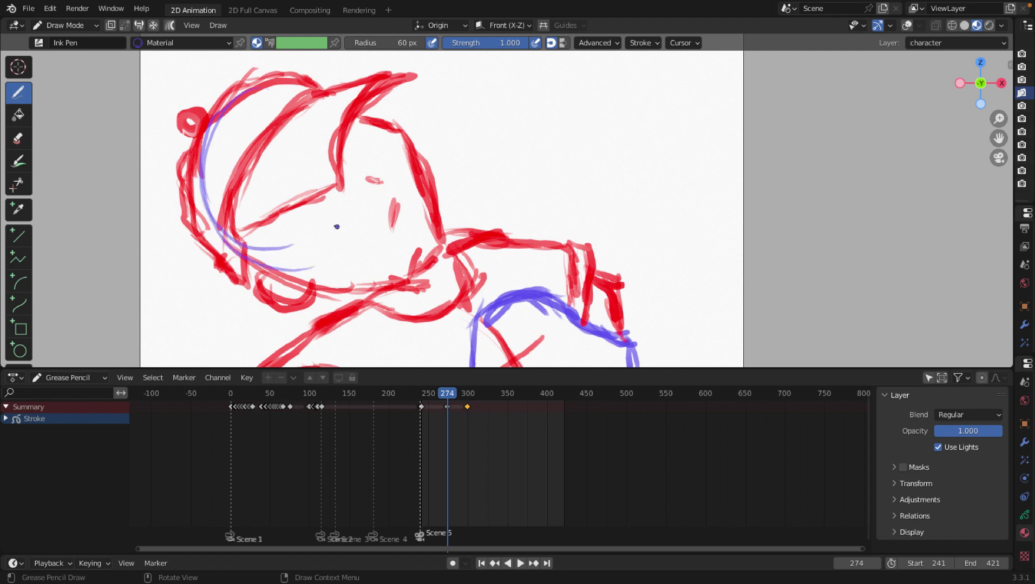
pyautogui.moveTo(218, 212)
pyautogui.mouseDown()
pyautogui.moveTo(338, 255)
pyautogui.moveTo(391, 158)
pyautogui.moveTo(351, 105)
pyautogui.mouseUp()
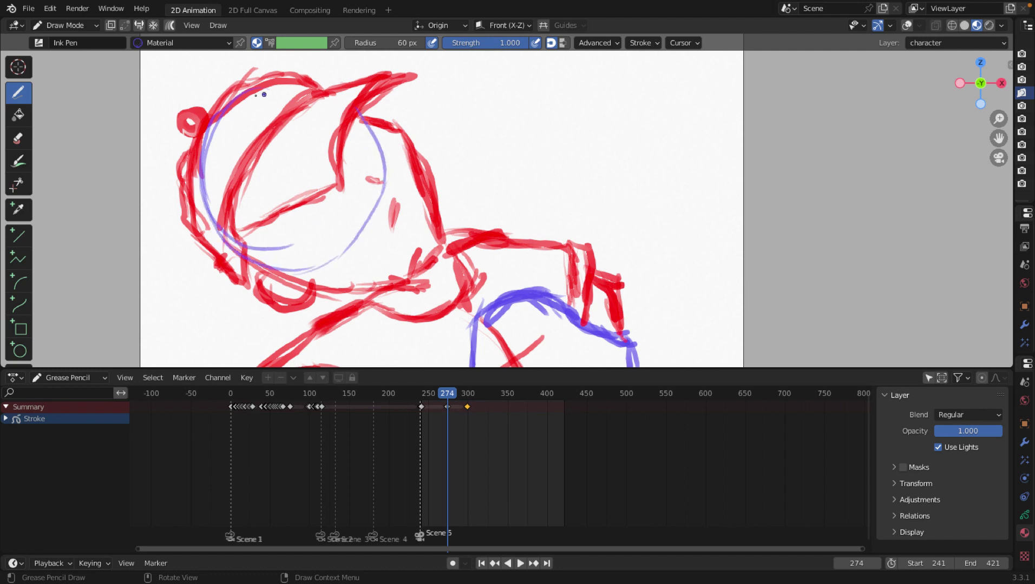
pyautogui.moveTo(263, 94); pyautogui.dragTo(384, 178)
pyautogui.moveTo(345, 97); pyautogui.dragTo(341, 259)
pyautogui.moveTo(372, 142); pyautogui.dragTo(206, 215)
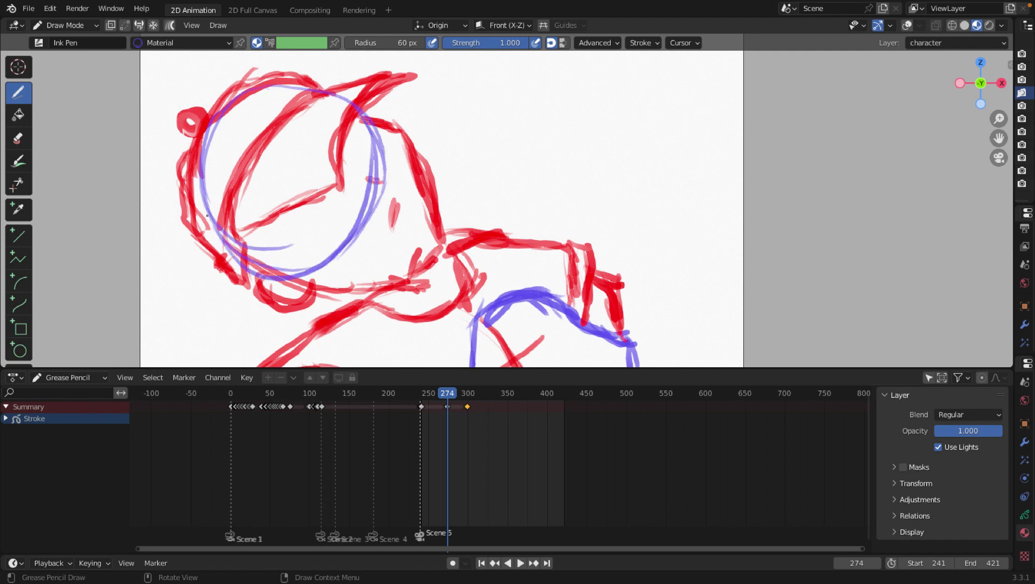
pyautogui.moveTo(363, 117)
pyautogui.mouseDown()
pyautogui.moveTo(407, 142)
pyautogui.moveTo(411, 156)
pyautogui.mouseUp()
pyautogui.moveTo(357, 122)
pyautogui.mouseDown()
pyautogui.moveTo(404, 136)
pyautogui.moveTo(439, 236)
pyautogui.moveTo(379, 279)
pyautogui.mouseUp()
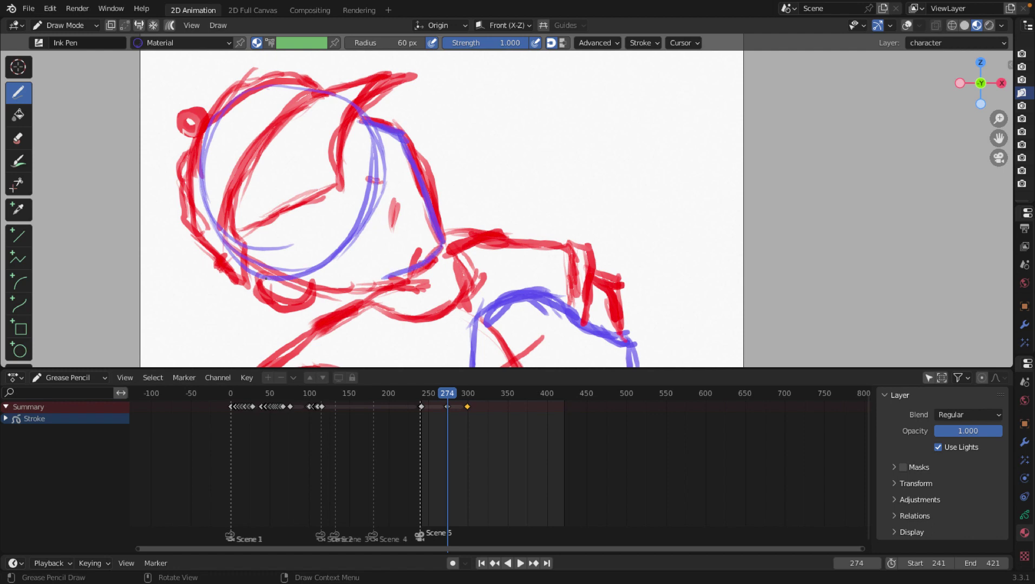
pyautogui.moveTo(266, 278)
pyautogui.mouseDown()
pyautogui.moveTo(292, 296)
pyautogui.moveTo(305, 282)
pyautogui.moveTo(406, 277)
pyautogui.moveTo(392, 278)
pyautogui.moveTo(439, 248)
pyautogui.mouseUp()
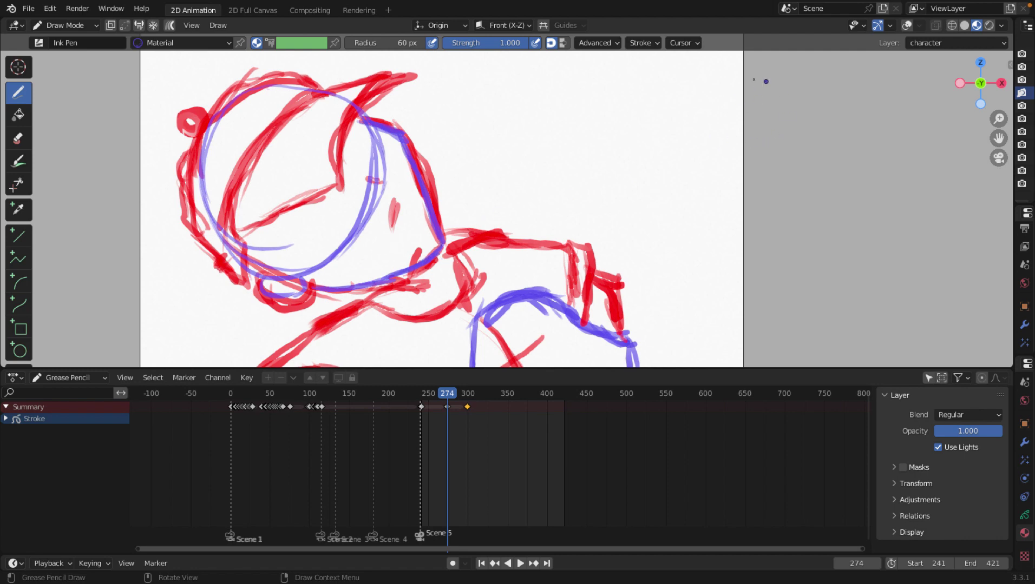
# Step: Sketch a separate blue head to the right with ear, jaw, chin and neck lines
pyautogui.moveTo(766, 81)
pyautogui.mouseDown()
pyautogui.moveTo(747, 189)
pyautogui.moveTo(779, 103)
pyautogui.moveTo(749, 186)
pyautogui.moveTo(809, 171)
pyautogui.moveTo(760, 262)
pyautogui.mouseUp()
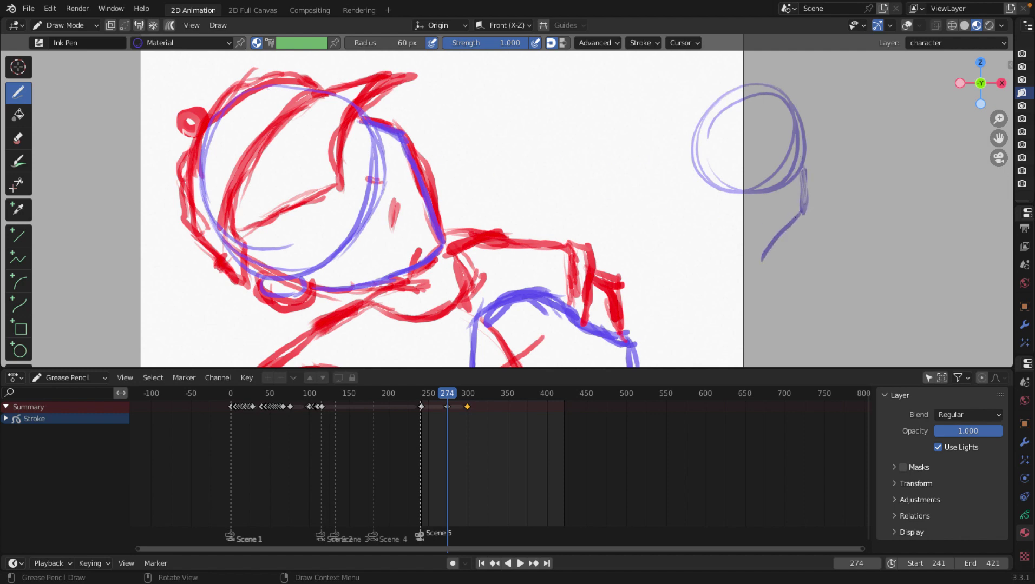
pyautogui.moveTo(791, 222); pyautogui.dragTo(757, 267)
pyautogui.moveTo(698, 172)
pyautogui.mouseDown()
pyautogui.moveTo(688, 180)
pyautogui.moveTo(707, 189)
pyautogui.mouseUp()
pyautogui.moveTo(705, 191)
pyautogui.mouseDown()
pyautogui.moveTo(747, 265)
pyautogui.moveTo(768, 259)
pyautogui.mouseUp()
pyautogui.moveTo(721, 229)
pyautogui.mouseDown()
pyautogui.moveTo(764, 252)
pyautogui.moveTo(756, 248)
pyautogui.mouseUp()
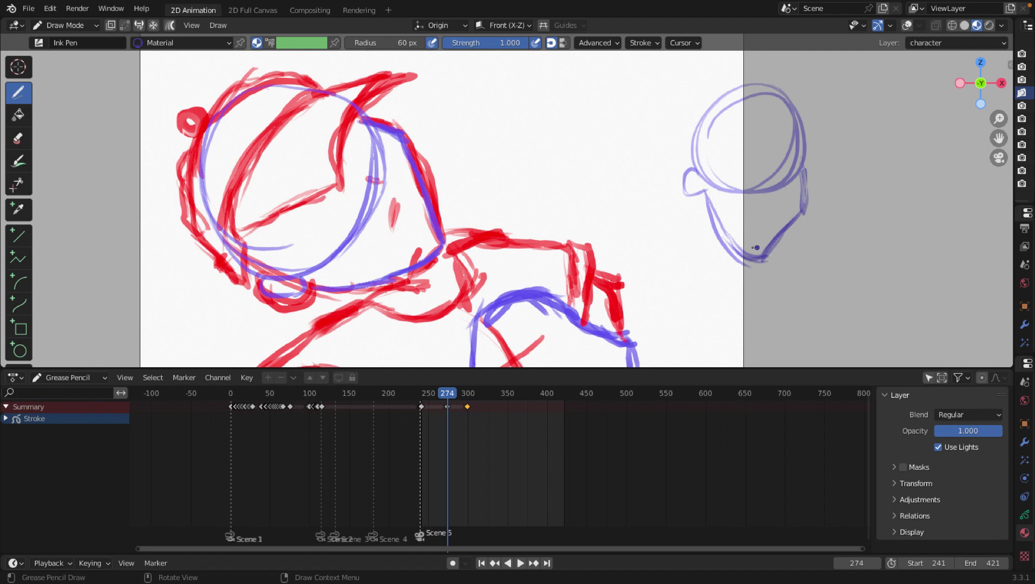
pyautogui.moveTo(706, 205)
pyautogui.mouseDown()
pyautogui.moveTo(699, 251)
pyautogui.moveTo(718, 261)
pyautogui.mouseUp()
pyautogui.moveTo(806, 191)
pyautogui.mouseDown()
pyautogui.moveTo(801, 221)
pyautogui.moveTo(755, 260)
pyautogui.mouseUp()
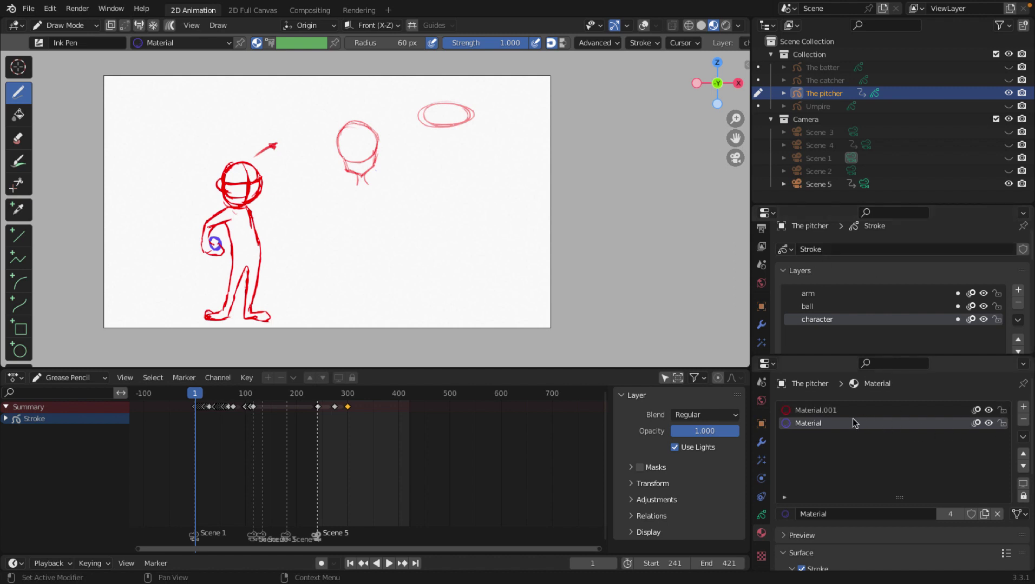
# Step: Make Material.001 active, enlarge the drawing area, and erase the old ellipse and head sketches
pyautogui.click(838, 412)
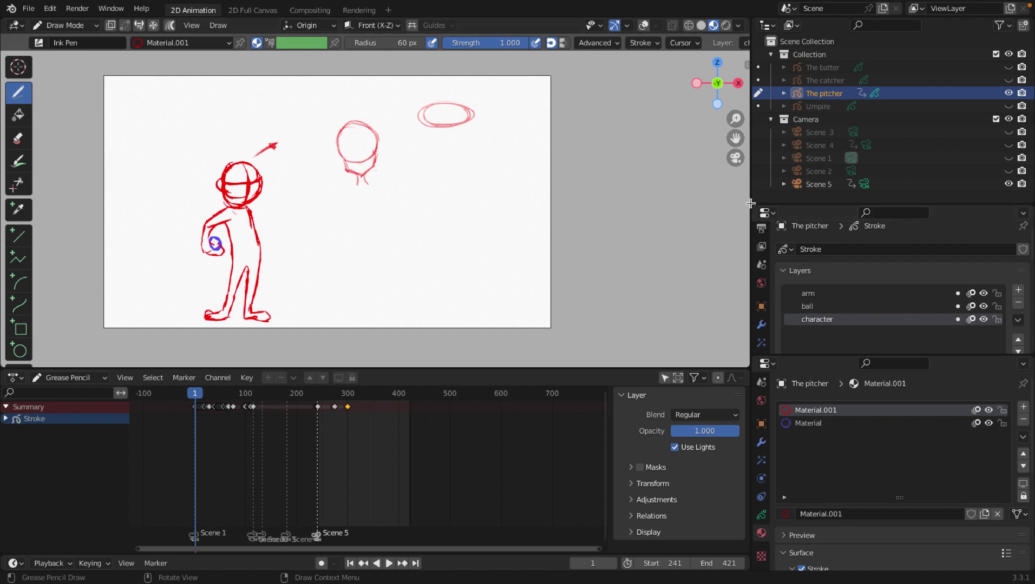
pyautogui.moveTo(750, 203); pyautogui.dragTo(983, 217)
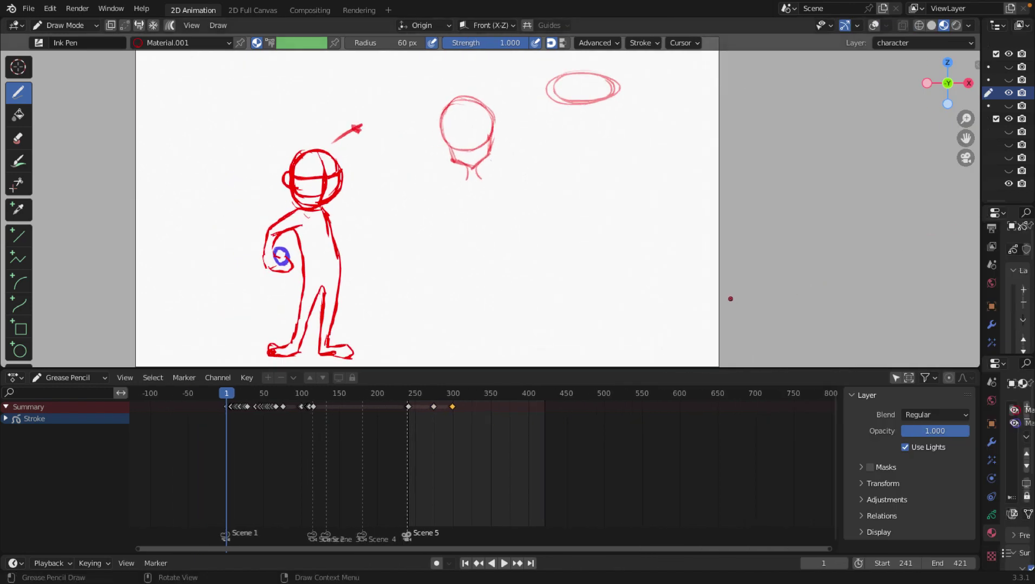
pyautogui.moveTo(720, 369); pyautogui.dragTo(704, 518)
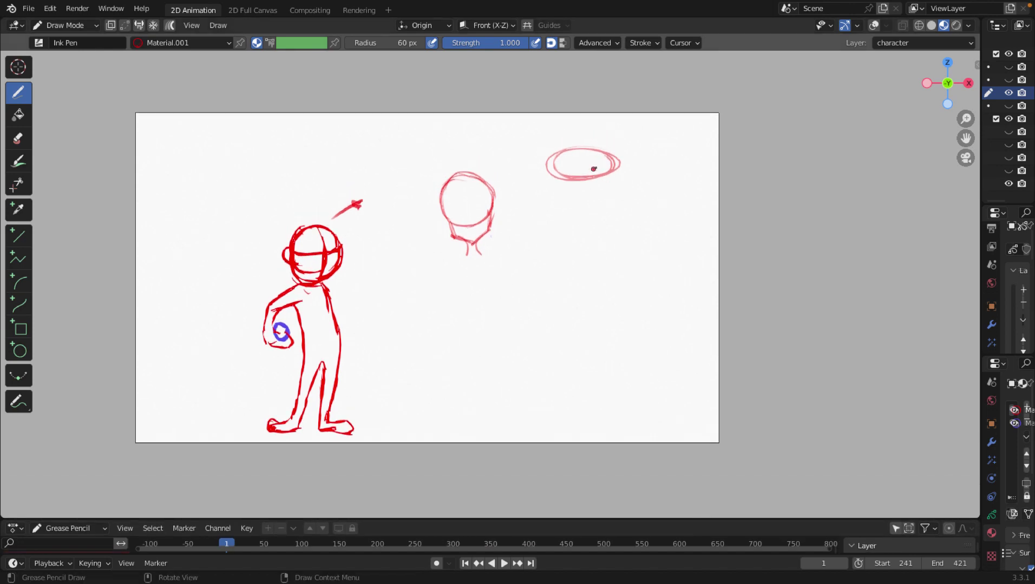
pyautogui.moveTo(601, 162)
pyautogui.keyDown('ctrl'); pyautogui.mouseDown()
pyautogui.moveTo(579, 183)
pyautogui.moveTo(497, 203)
pyautogui.moveTo(470, 173)
pyautogui.moveTo(437, 225)
pyautogui.moveTo(448, 250)
pyautogui.mouseUp(); pyautogui.keyUp('ctrl')
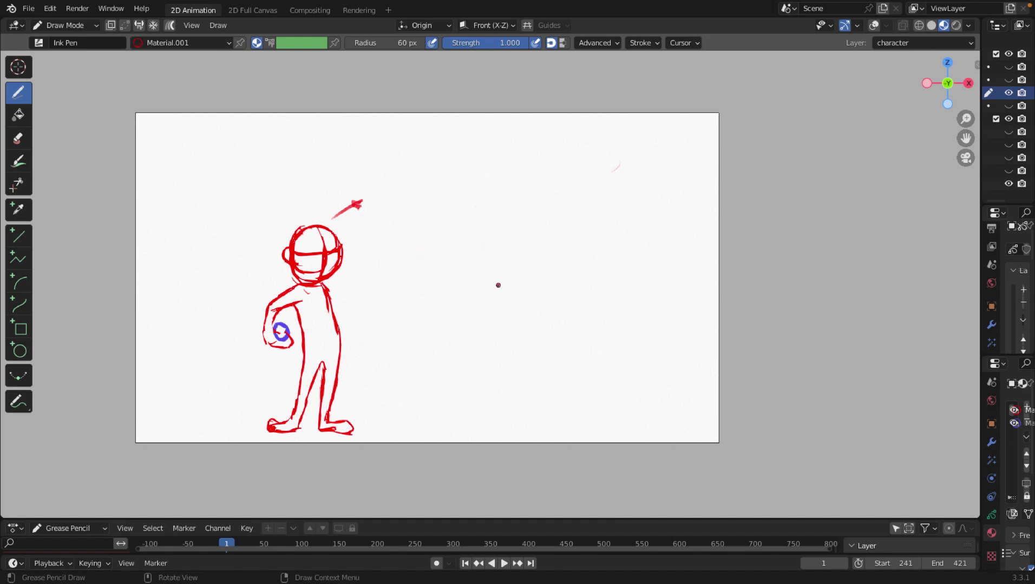
pyautogui.scroll(1, 509, 271)
pyautogui.scroll(1, 515, 259)
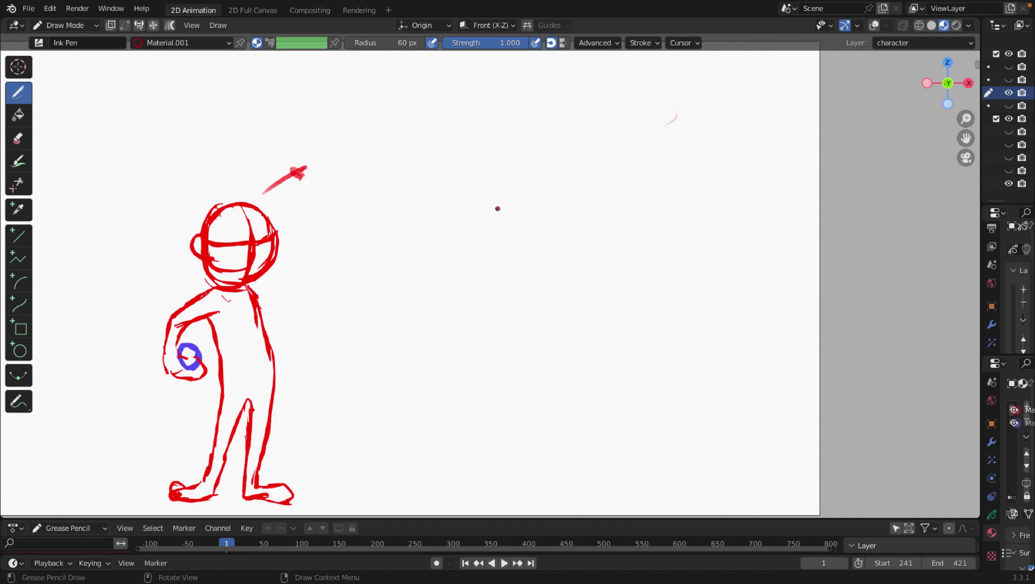
# Step: Draw a profile head's face, brow, ear, neck, lips and skull beside the figure
pyautogui.moveTo(576, 248)
pyautogui.mouseDown()
pyautogui.moveTo(574, 280)
pyautogui.moveTo(591, 303)
pyautogui.moveTo(563, 350)
pyautogui.mouseUp()
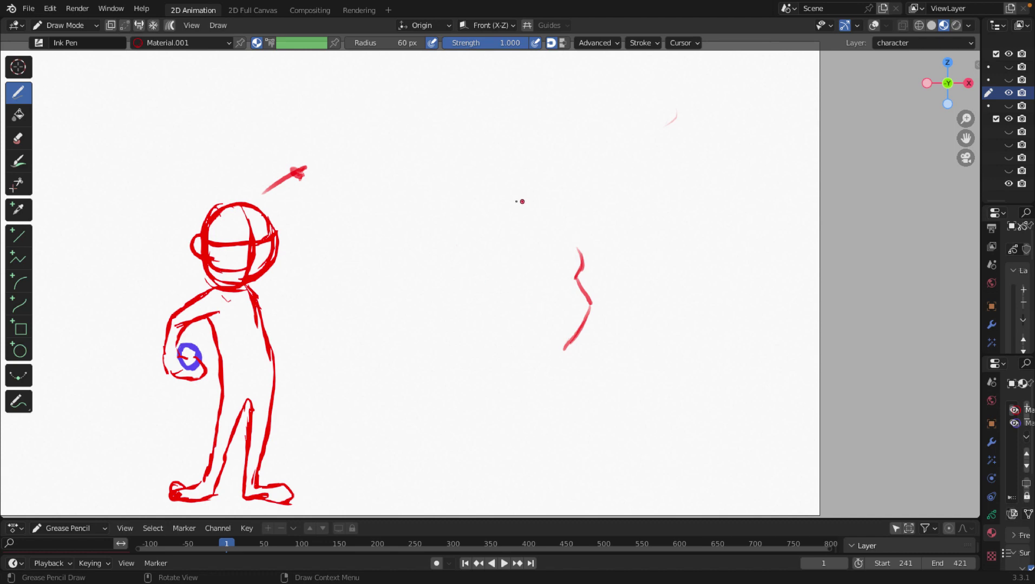
pyautogui.moveTo(504, 272); pyautogui.dragTo(575, 268)
pyautogui.moveTo(458, 267); pyautogui.dragTo(491, 353)
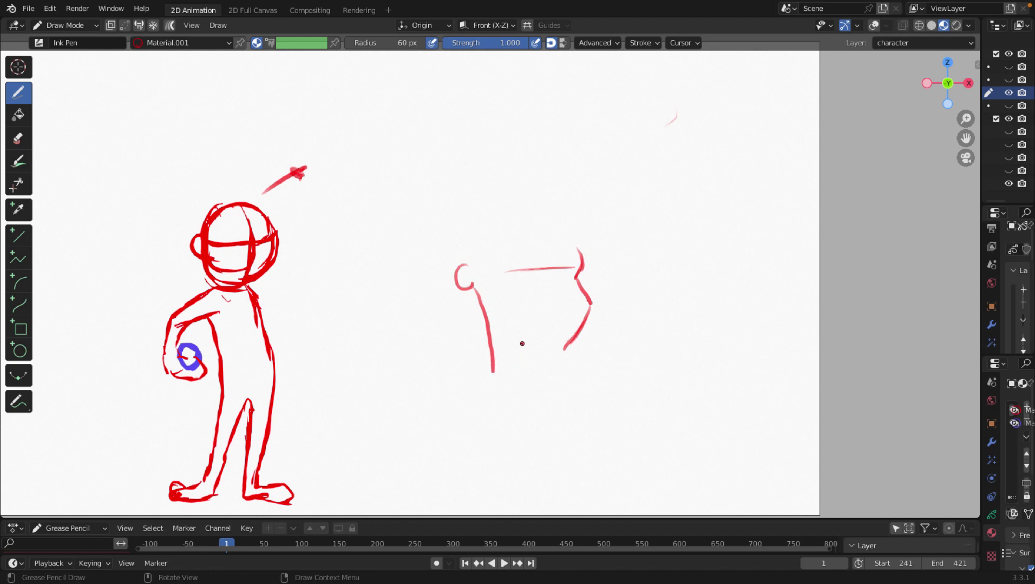
pyautogui.moveTo(520, 347)
pyautogui.mouseDown()
pyautogui.moveTo(513, 367)
pyautogui.moveTo(565, 354)
pyautogui.mouseUp()
pyautogui.moveTo(558, 315)
pyautogui.mouseDown()
pyautogui.moveTo(576, 312)
pyautogui.moveTo(565, 323)
pyautogui.moveTo(558, 302)
pyautogui.mouseUp()
pyautogui.moveTo(453, 252); pyautogui.dragTo(547, 206)
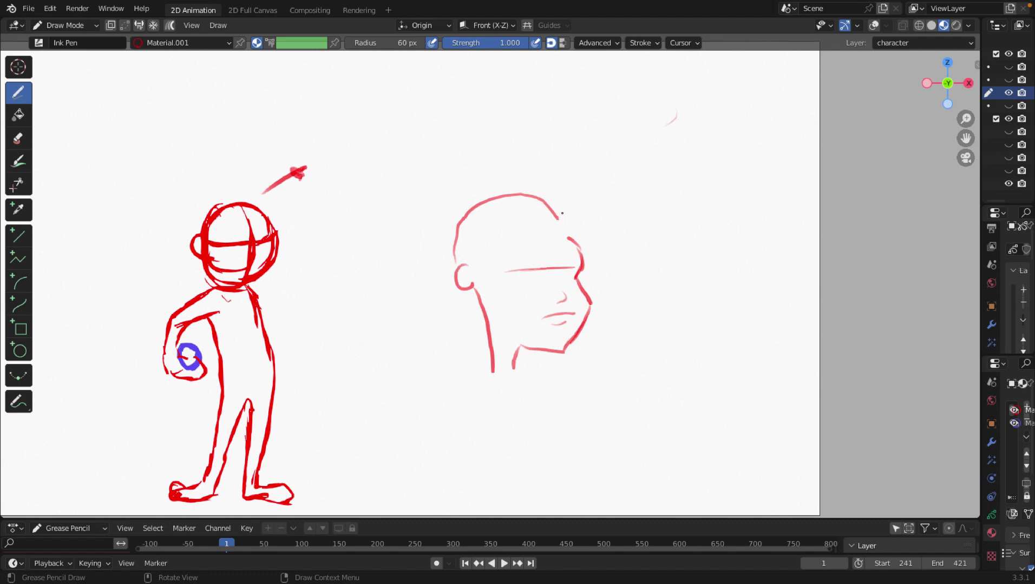
pyautogui.moveTo(562, 213)
pyautogui.mouseDown()
pyautogui.moveTo(544, 200)
pyautogui.moveTo(493, 198)
pyautogui.mouseUp()
# Step: Add a baseball cap with button, hair strands, brow shading and a face guide line
pyautogui.moveTo(462, 267)
pyautogui.mouseDown()
pyautogui.moveTo(532, 235)
pyautogui.moveTo(493, 270)
pyautogui.moveTo(475, 261)
pyautogui.mouseUp()
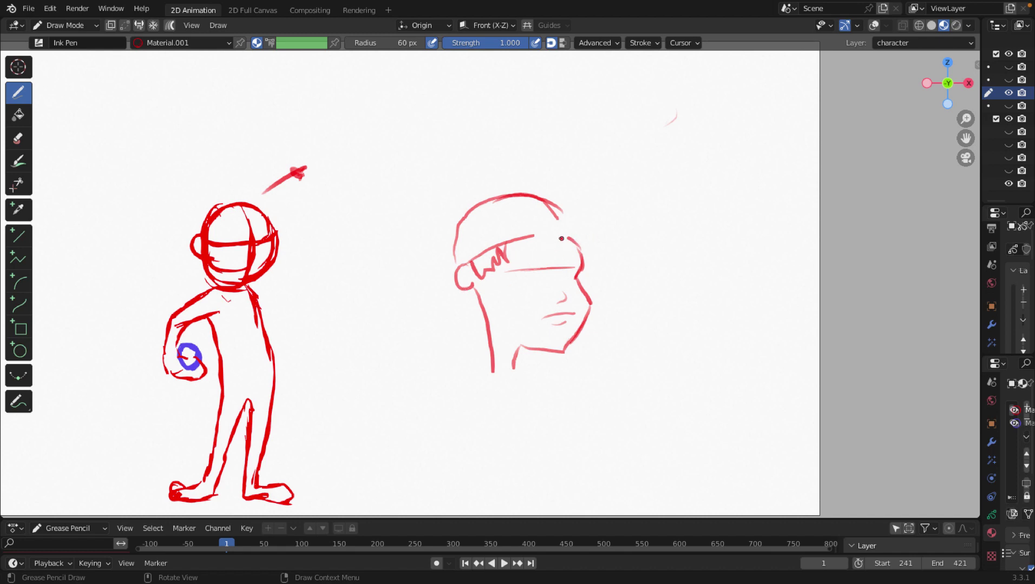
pyautogui.moveTo(544, 231); pyautogui.dragTo(570, 238)
pyautogui.moveTo(468, 255)
pyautogui.mouseDown()
pyautogui.moveTo(590, 209)
pyautogui.moveTo(612, 226)
pyautogui.moveTo(594, 249)
pyautogui.moveTo(563, 208)
pyautogui.moveTo(534, 221)
pyautogui.mouseUp()
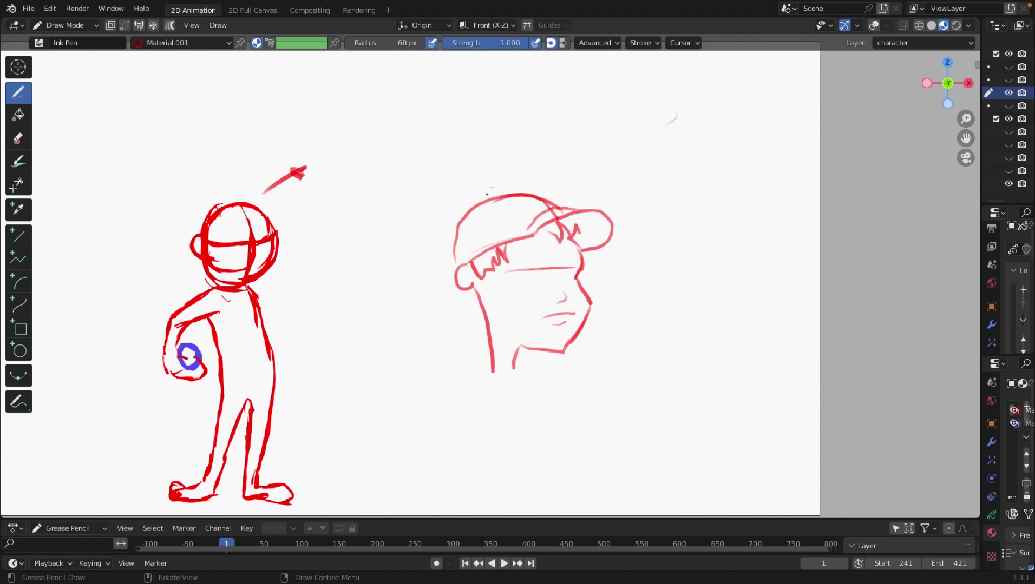
pyautogui.moveTo(486, 194); pyautogui.dragTo(501, 201)
pyautogui.moveTo(552, 238); pyautogui.dragTo(555, 345)
pyautogui.moveTo(469, 266); pyautogui.dragTo(469, 288)
pyautogui.moveTo(573, 227)
pyautogui.mouseDown()
pyautogui.moveTo(575, 246)
pyautogui.moveTo(569, 230)
pyautogui.moveTo(548, 232)
pyautogui.moveTo(478, 264)
pyautogui.moveTo(492, 264)
pyautogui.mouseUp()
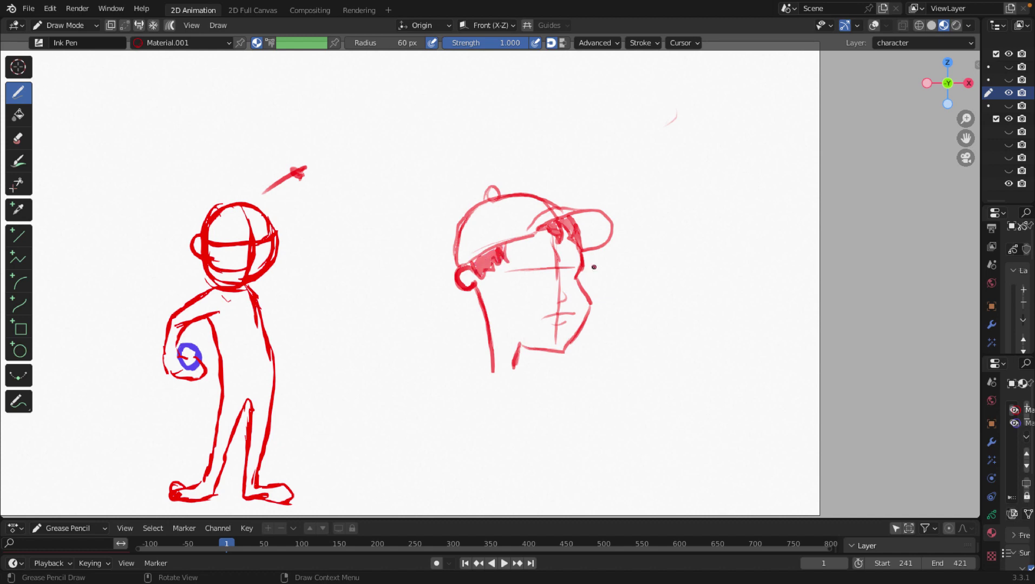
# Step: Switch to Edit Mode, lasso the capped head, and move and shrink it
pyautogui.click(65, 26)
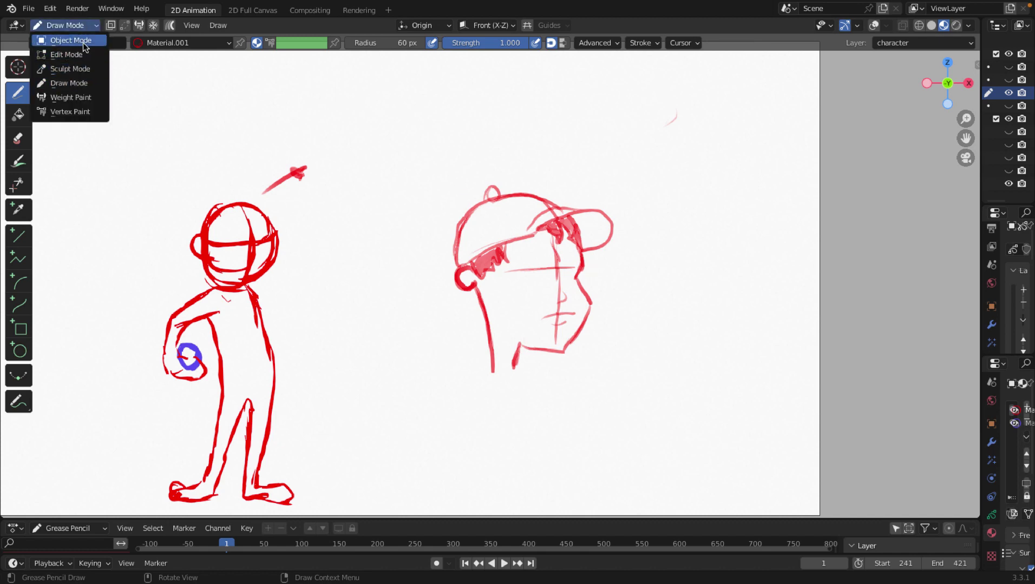
pyautogui.click(76, 57)
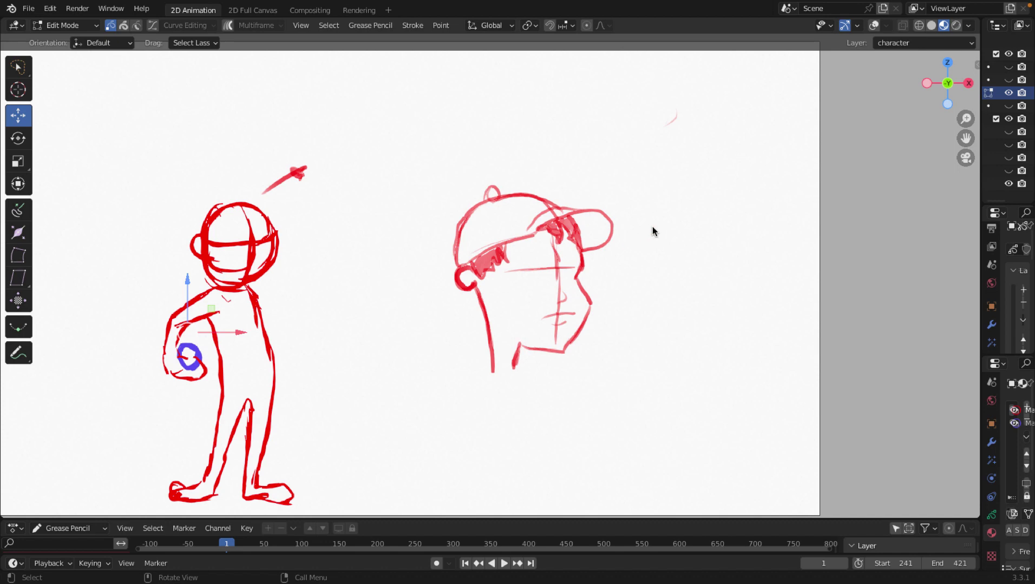
pyautogui.moveTo(678, 221)
pyautogui.mouseDown()
pyautogui.moveTo(439, 386)
pyautogui.moveTo(671, 227)
pyautogui.mouseUp()
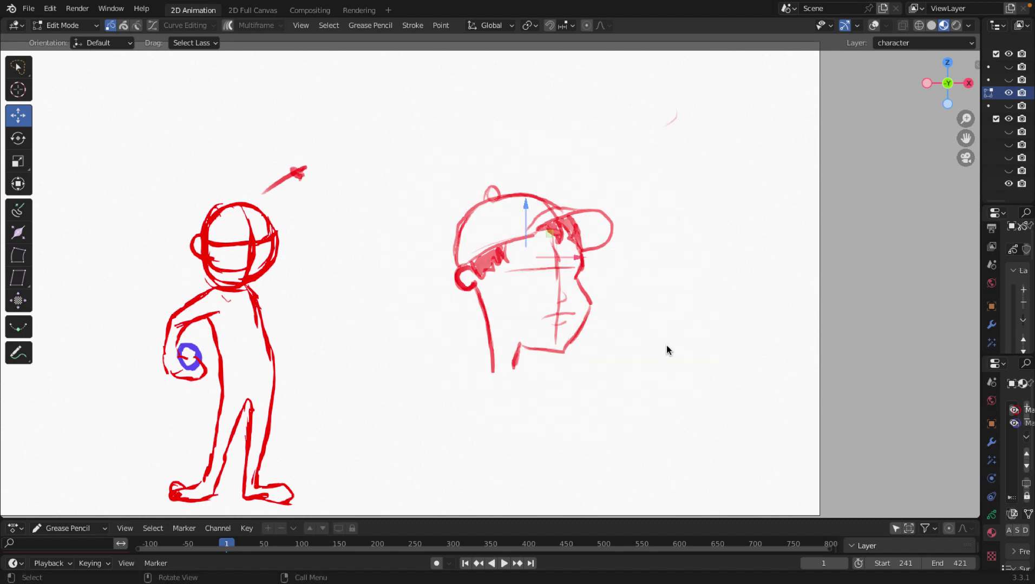
pyautogui.press('g')
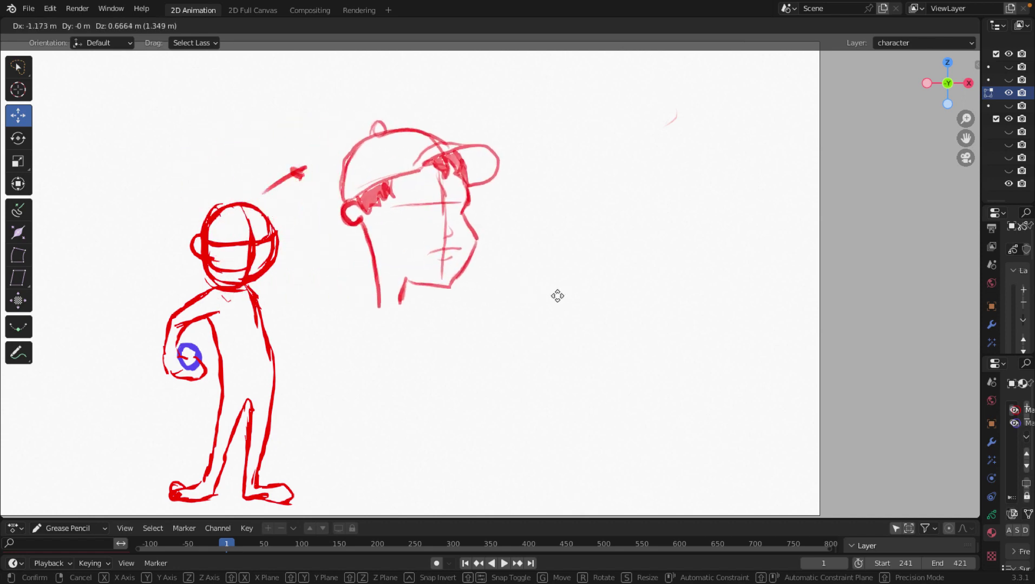
pyautogui.click(554, 295)
pyautogui.press('s')
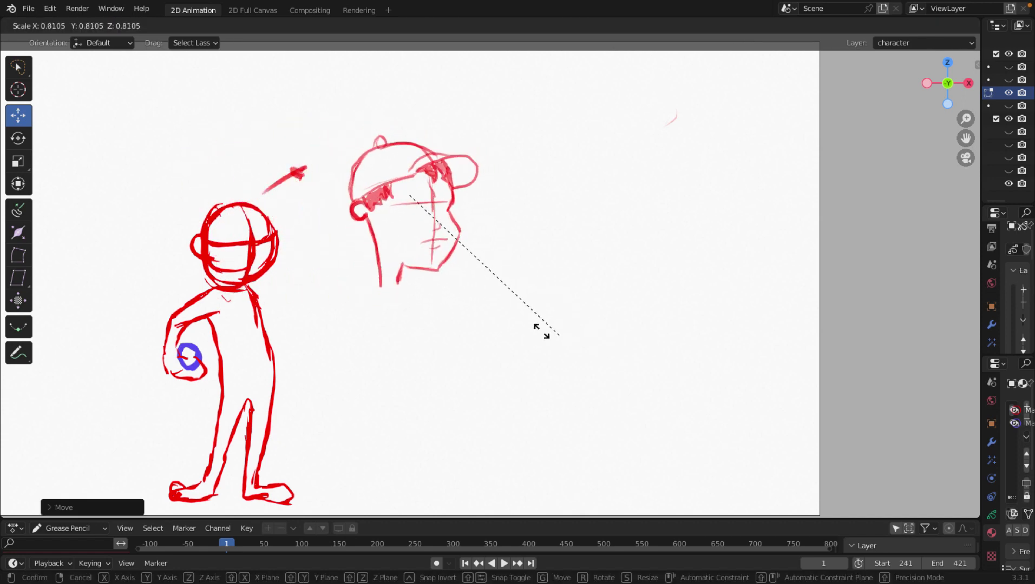
pyautogui.click(506, 306)
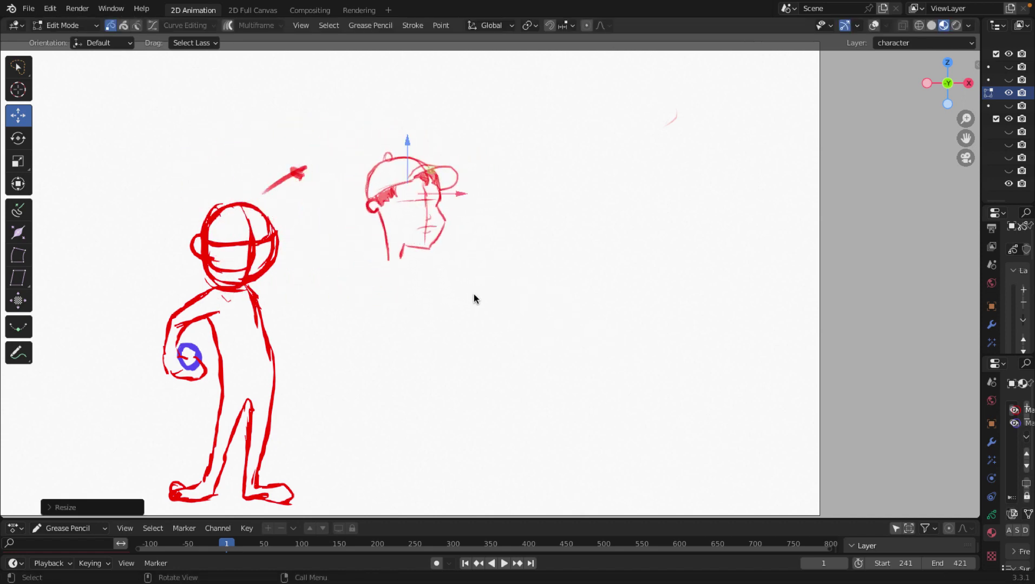
# Step: Reposition and slightly enlarge the capped head near the body, then lasso the old round head
pyautogui.press('g')
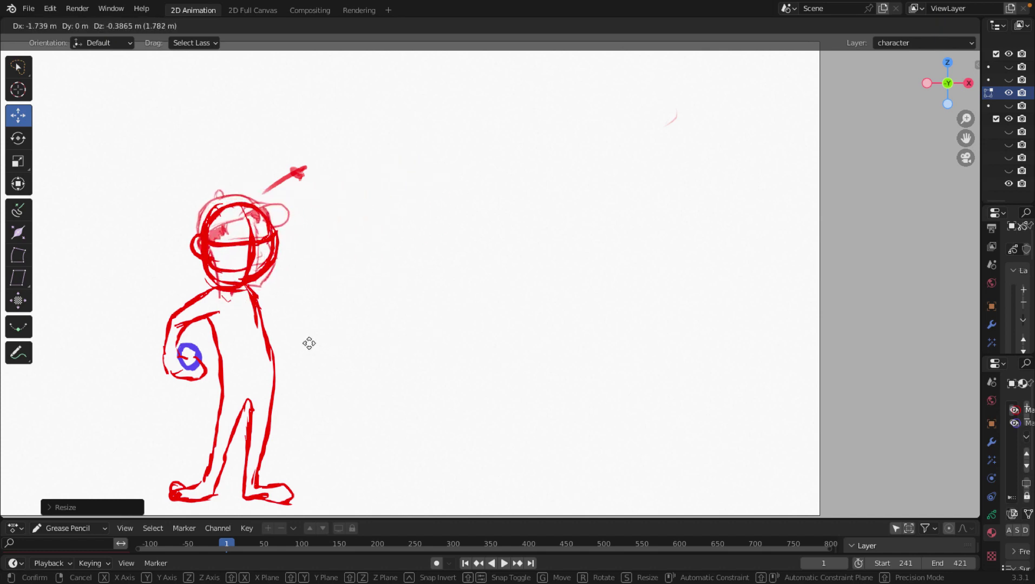
pyautogui.click(308, 344)
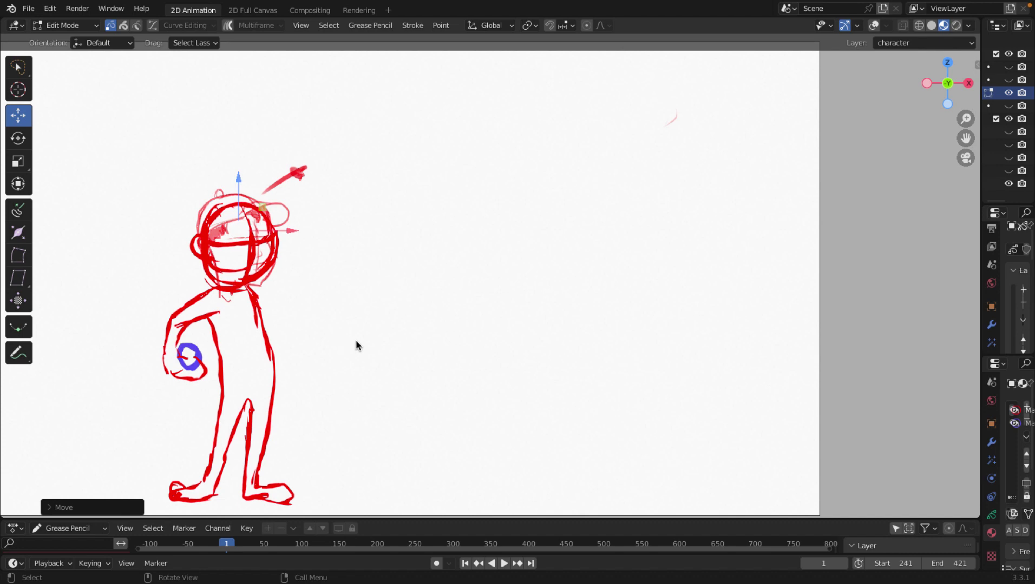
pyautogui.press('s')
pyautogui.click(363, 359)
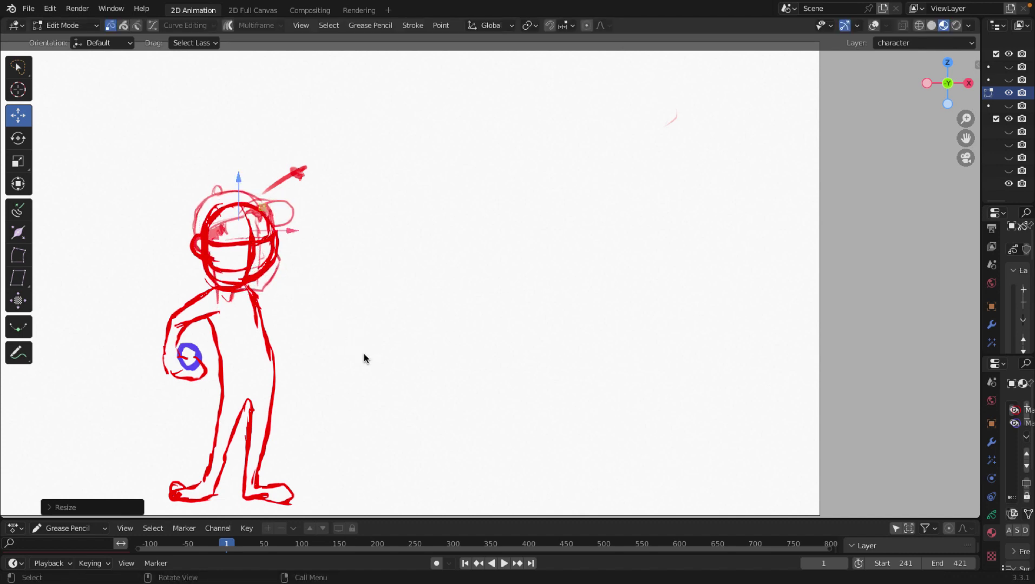
pyautogui.press('g')
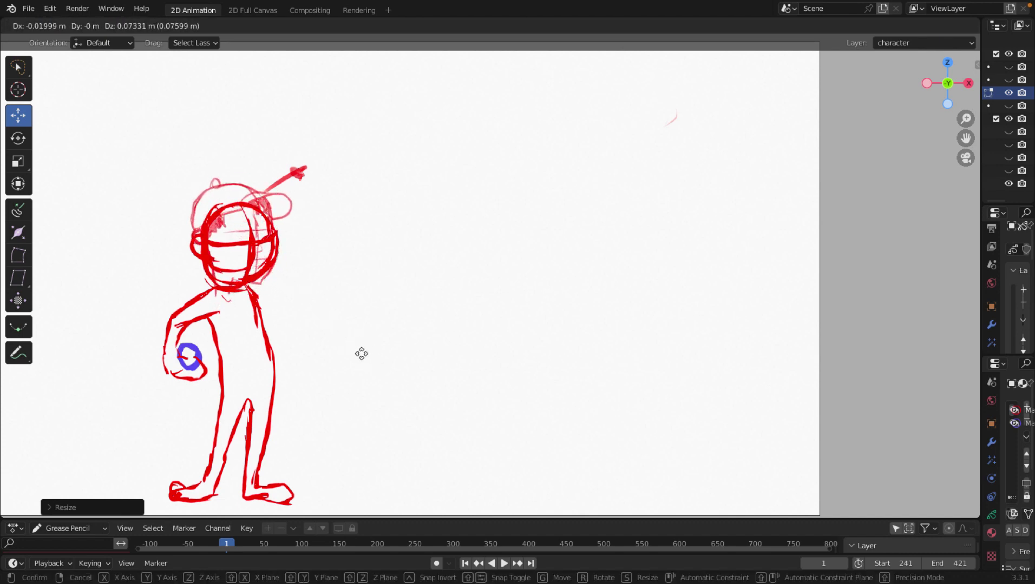
pyautogui.click(528, 333)
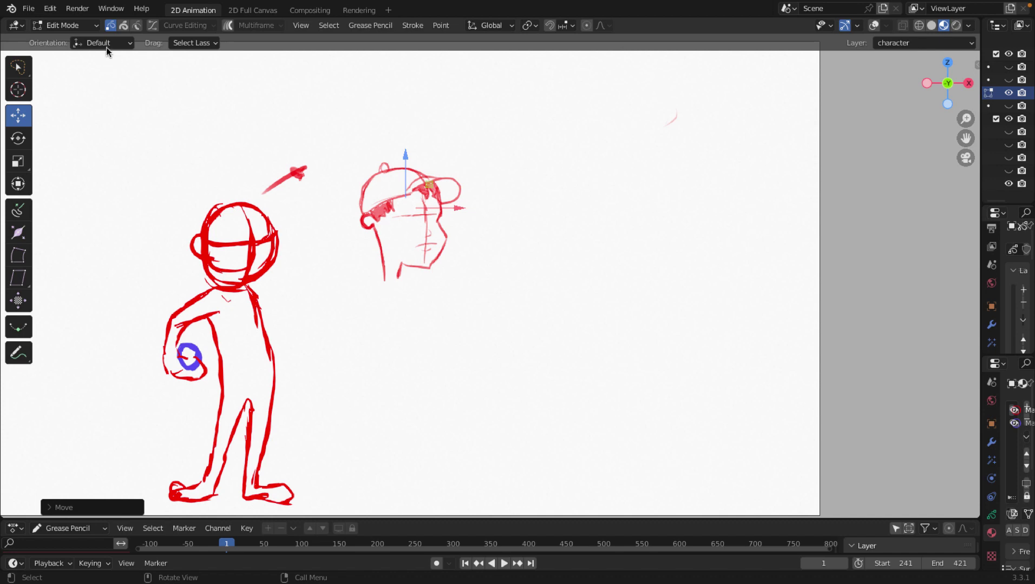
pyautogui.moveTo(288, 212)
pyautogui.mouseDown()
pyautogui.moveTo(199, 287)
pyautogui.moveTo(298, 239)
pyautogui.moveTo(284, 217)
pyautogui.mouseUp()
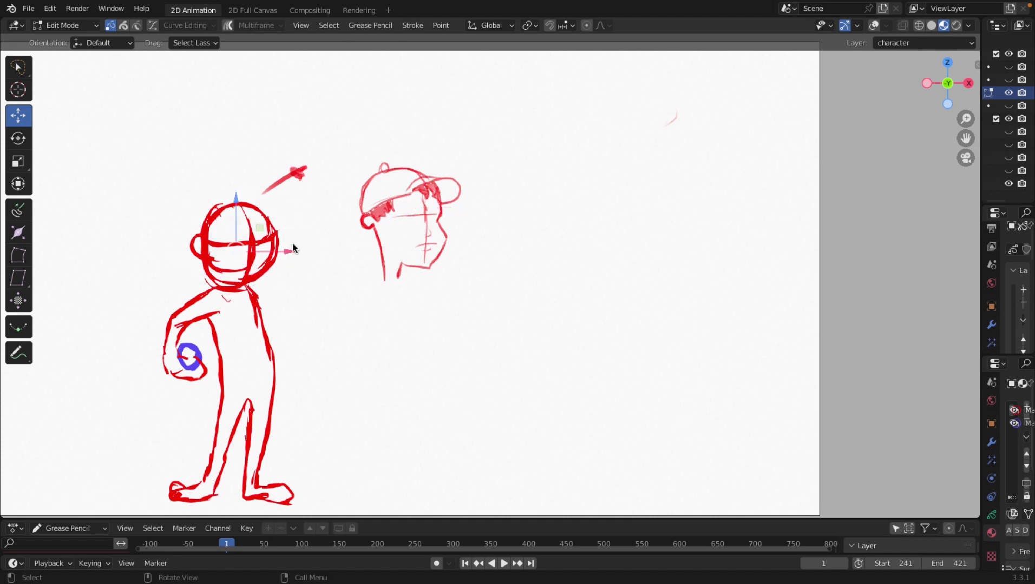
# Step: Delete the old round head's points and start moving the capped head onto the body
pyautogui.press('x')
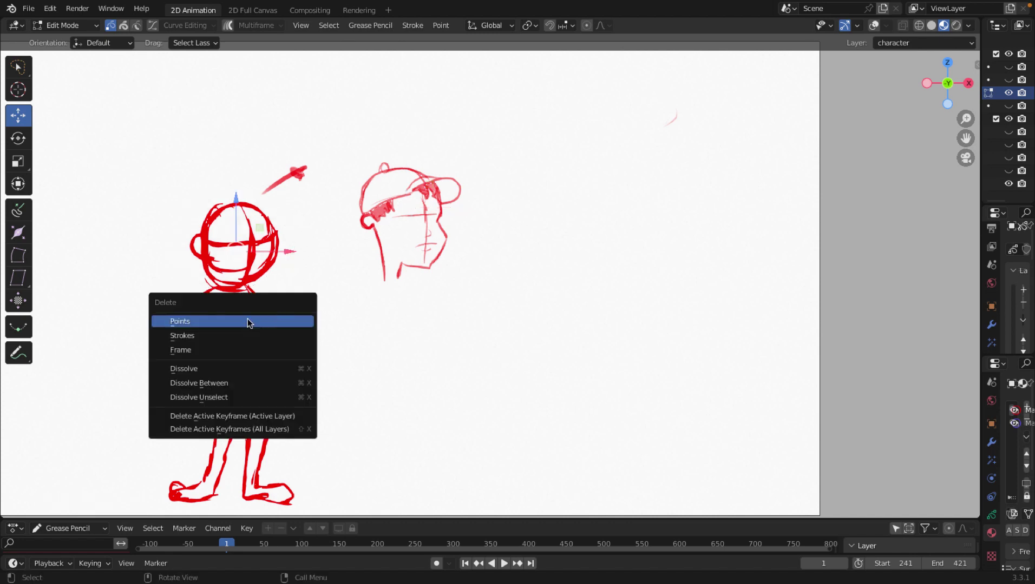
pyautogui.click(229, 323)
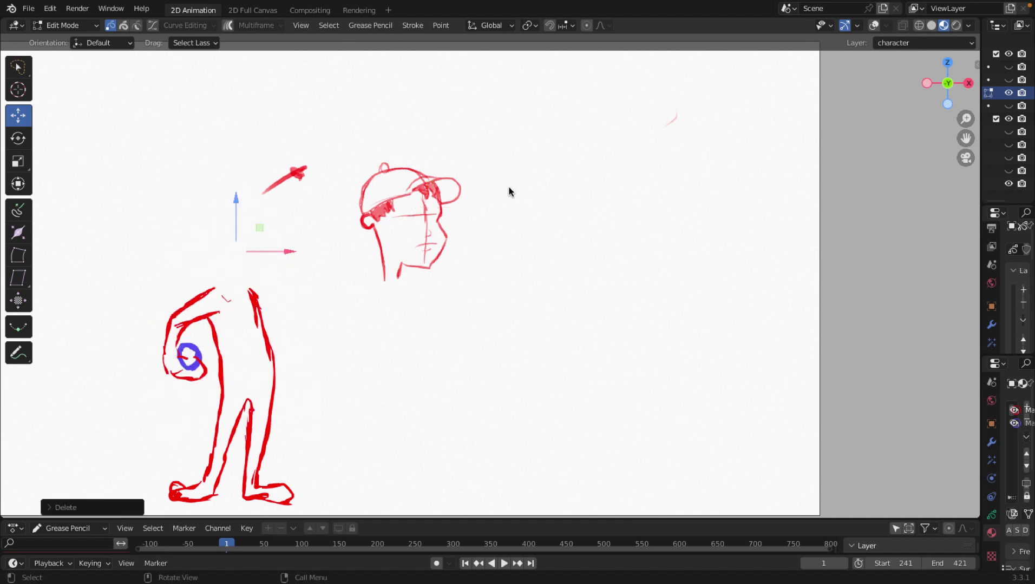
pyautogui.moveTo(512, 186)
pyautogui.mouseDown()
pyautogui.moveTo(315, 213)
pyautogui.moveTo(547, 183)
pyautogui.mouseUp()
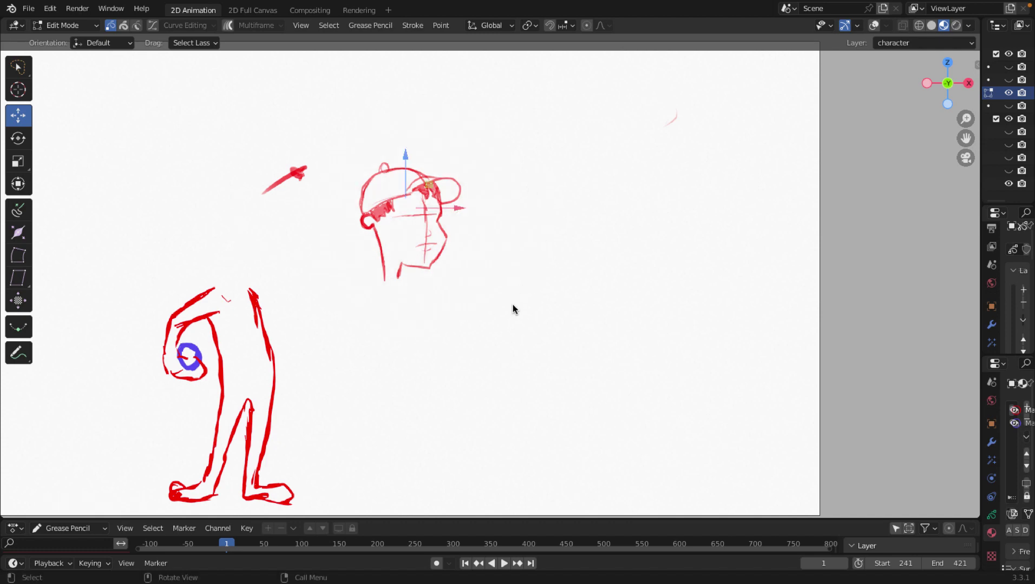
pyautogui.press('g')
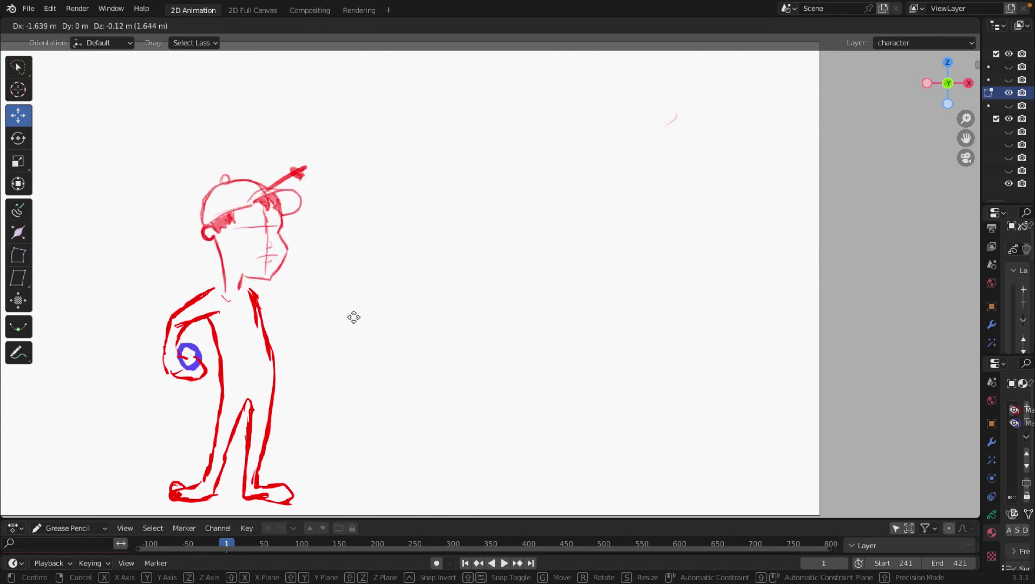
# Step: Cancel the move and delete the stray arrow stroke above the figure
pyautogui.click(523, 313)
pyautogui.moveTo(346, 162); pyautogui.dragTo(304, 231)
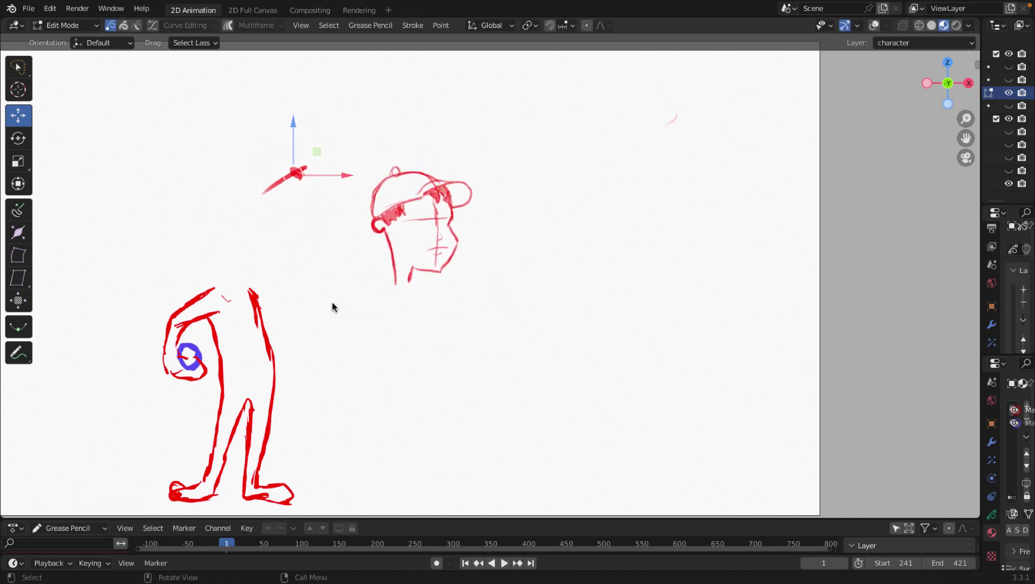
pyautogui.press('x')
pyautogui.click(288, 301)
# Step: Move the capped head onto the body, select the neck strokes, then deselect everything
pyautogui.moveTo(546, 182)
pyautogui.mouseDown()
pyautogui.moveTo(324, 216)
pyautogui.moveTo(546, 241)
pyautogui.mouseUp()
pyautogui.press('g')
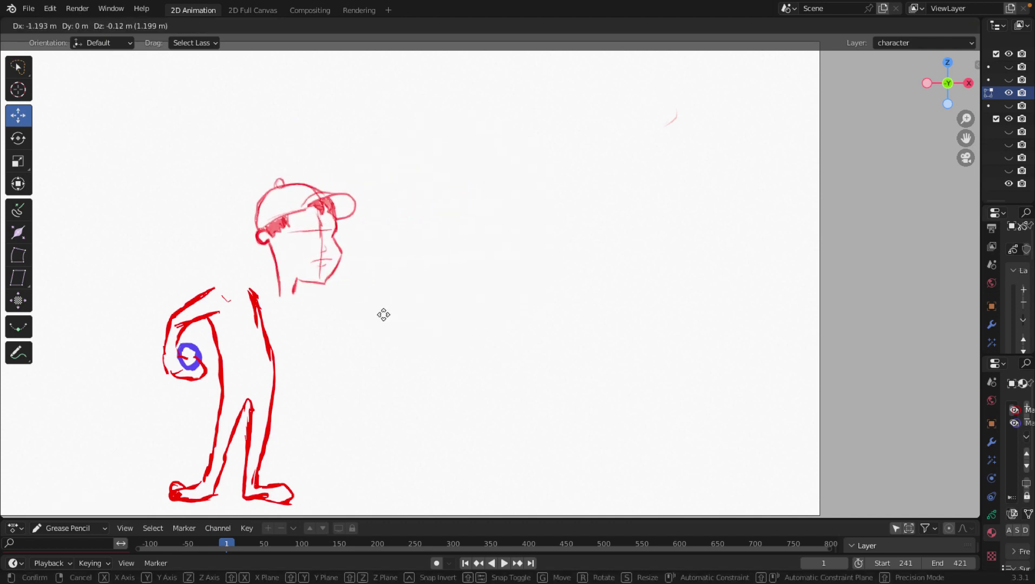
pyautogui.click(354, 313)
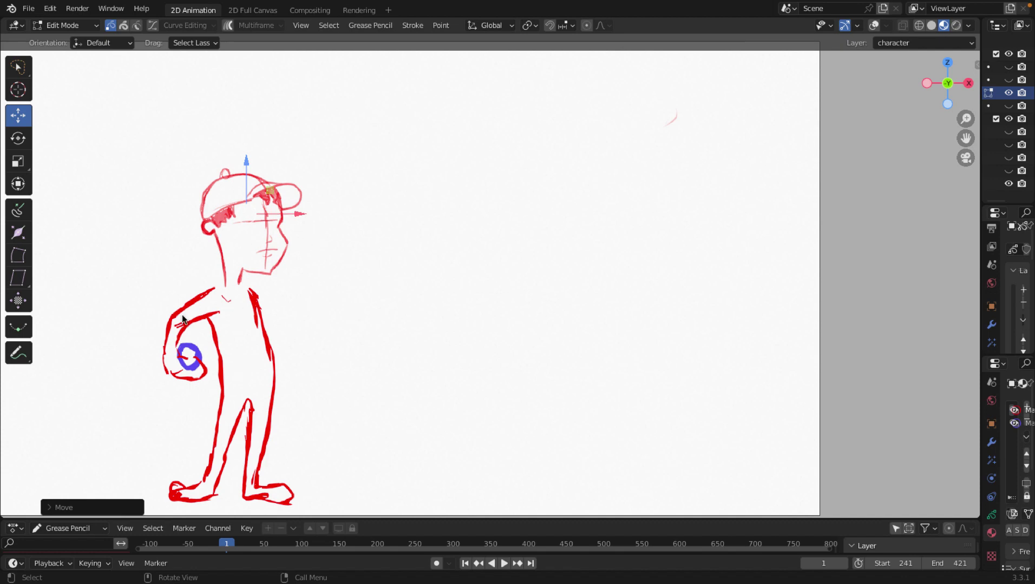
pyautogui.click(259, 282)
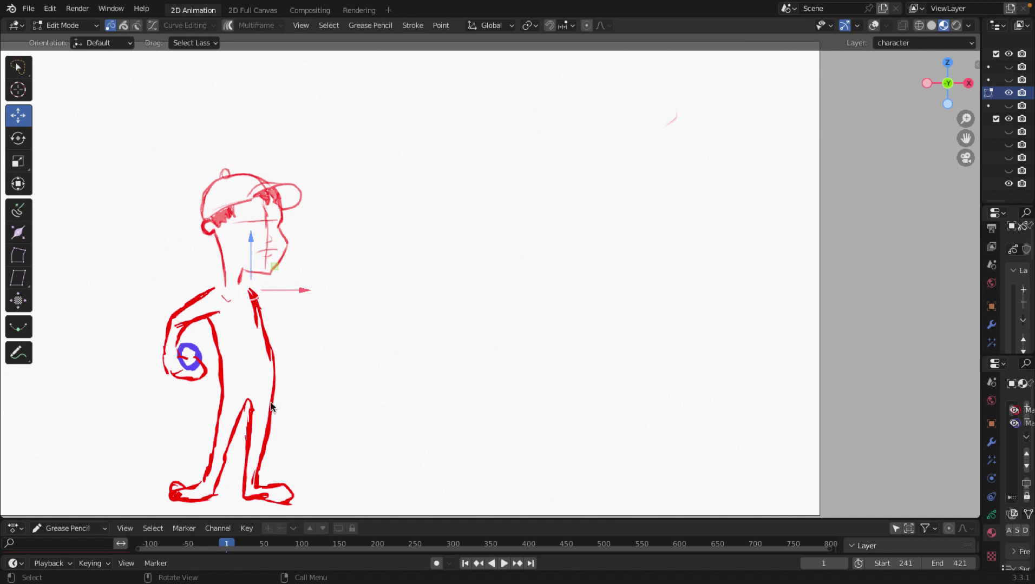
pyautogui.hotkey('alt', 'a')
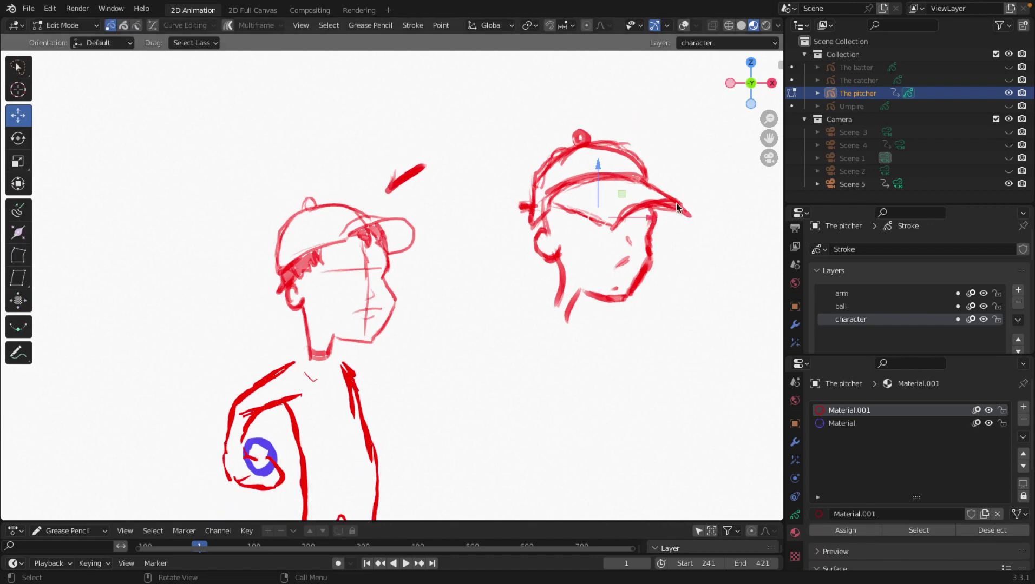
# Step: Lasso-select only the right-hand capped head's strokes, leaving the pitcher's body unselected
pyautogui.scroll(-2, 676, 203)
pyautogui.scroll(2, 676, 203)
pyautogui.moveTo(704, 178); pyautogui.dragTo(612, 357)
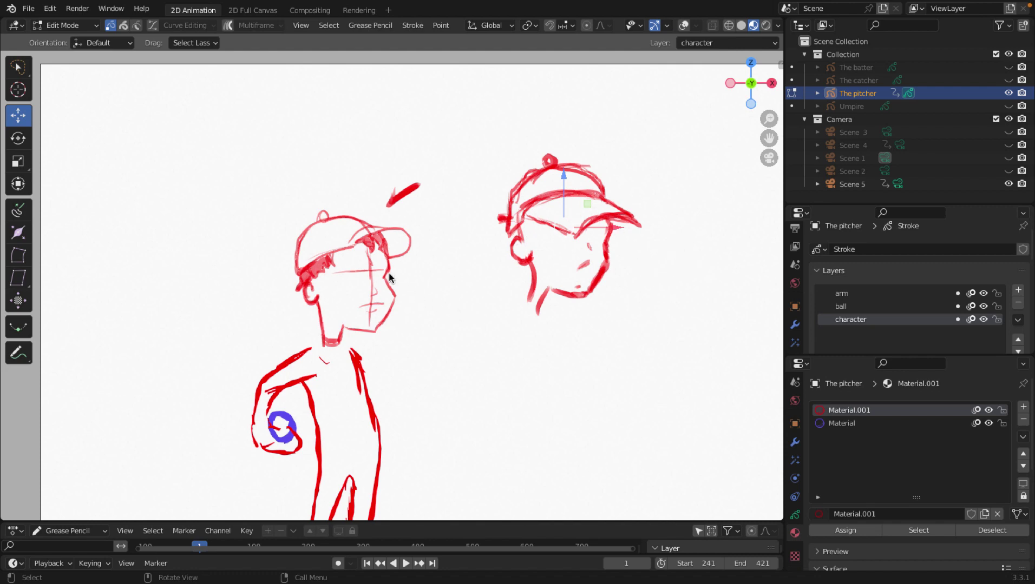
pyautogui.moveTo(712, 264); pyautogui.dragTo(512, 136)
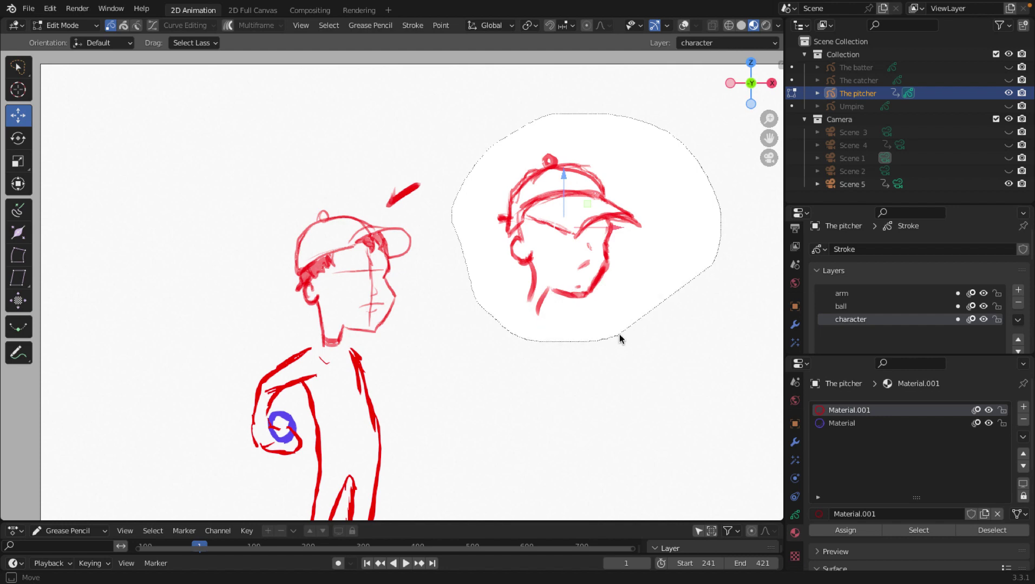
pyautogui.moveTo(501, 325); pyautogui.dragTo(619, 335)
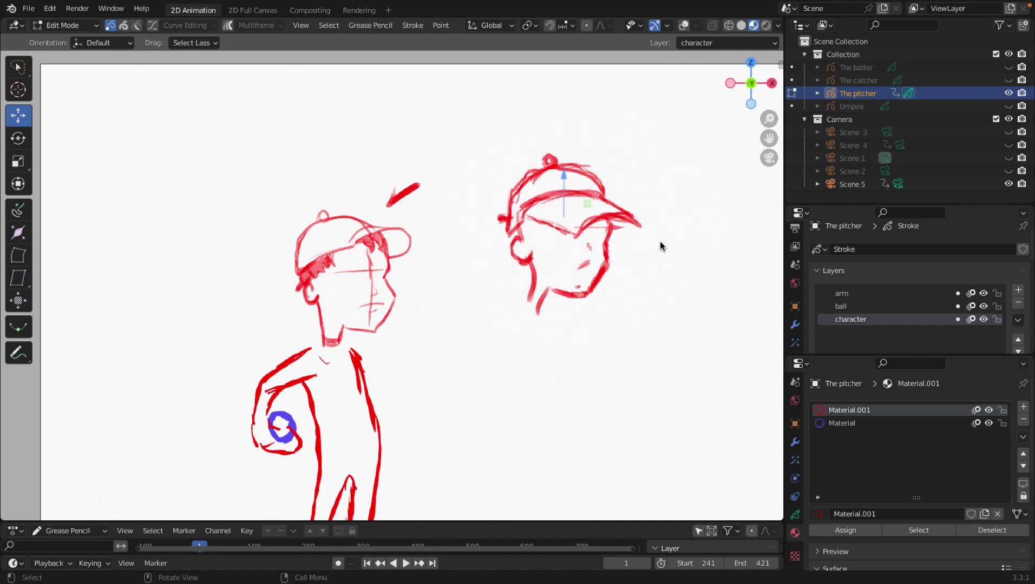
# Step: Add a new Grease Pencil layer named 'head'
pyautogui.click(1018, 291)
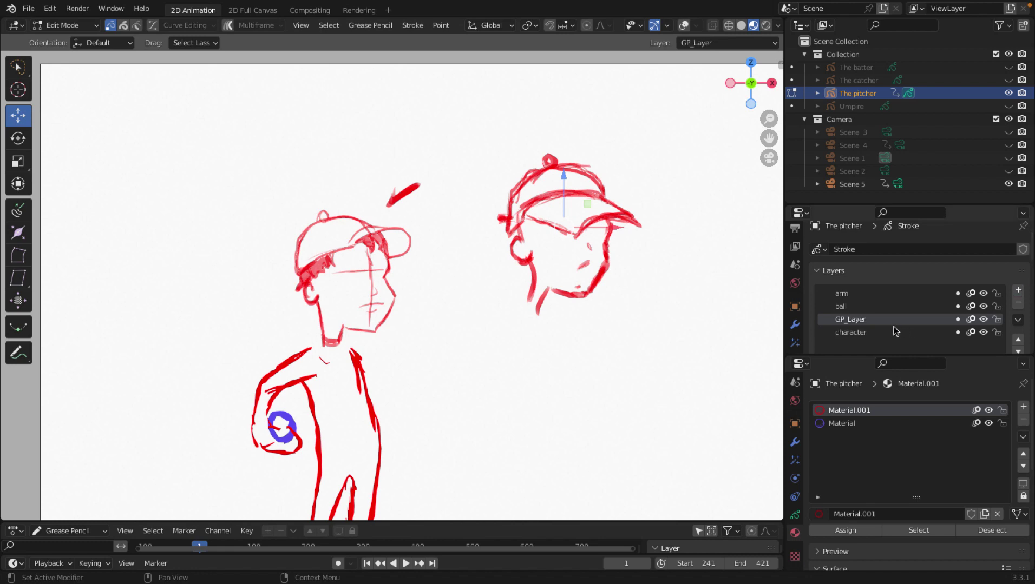
pyautogui.doubleClick(866, 321)
pyautogui.write('head')
pyautogui.press('Return')
# Step: Move the right-hand head's strokes to the head layer with Stroke > Move to Layer
pyautogui.moveTo(652, 181); pyautogui.dragTo(698, 327)
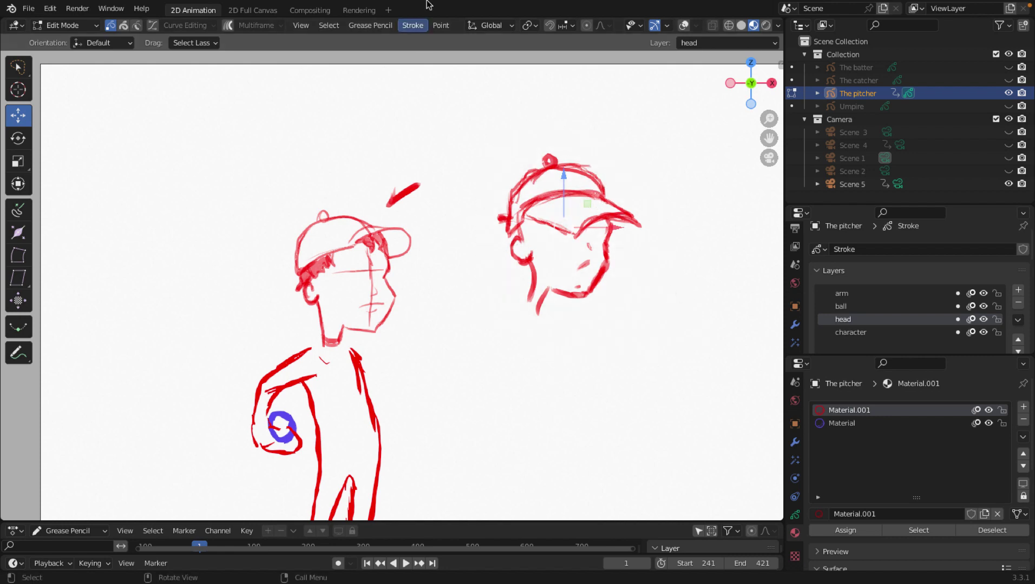
pyautogui.click(414, 28)
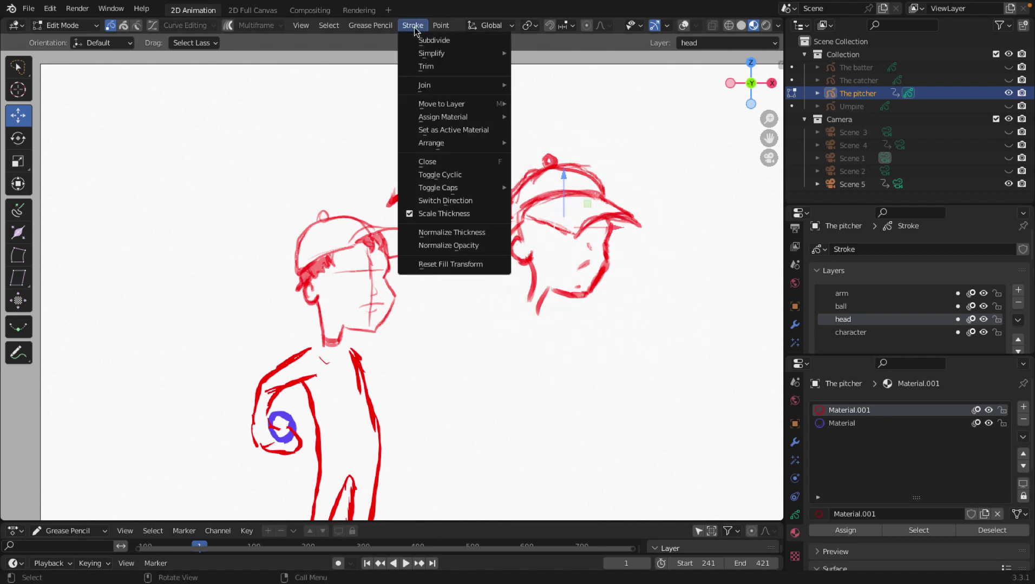
pyautogui.moveTo(441, 103)
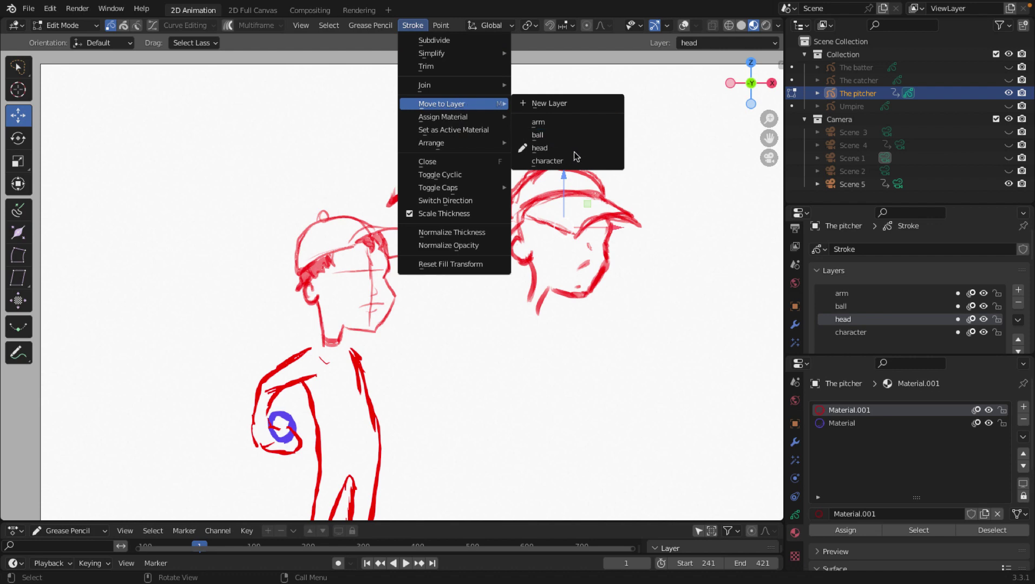
pyautogui.click(552, 152)
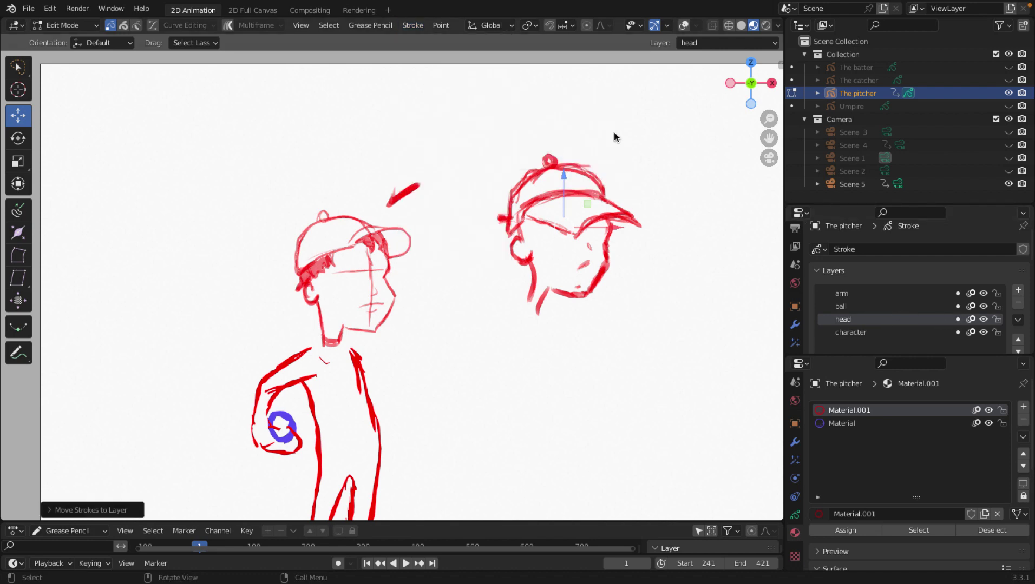
pyautogui.moveTo(665, 162); pyautogui.dragTo(627, 325)
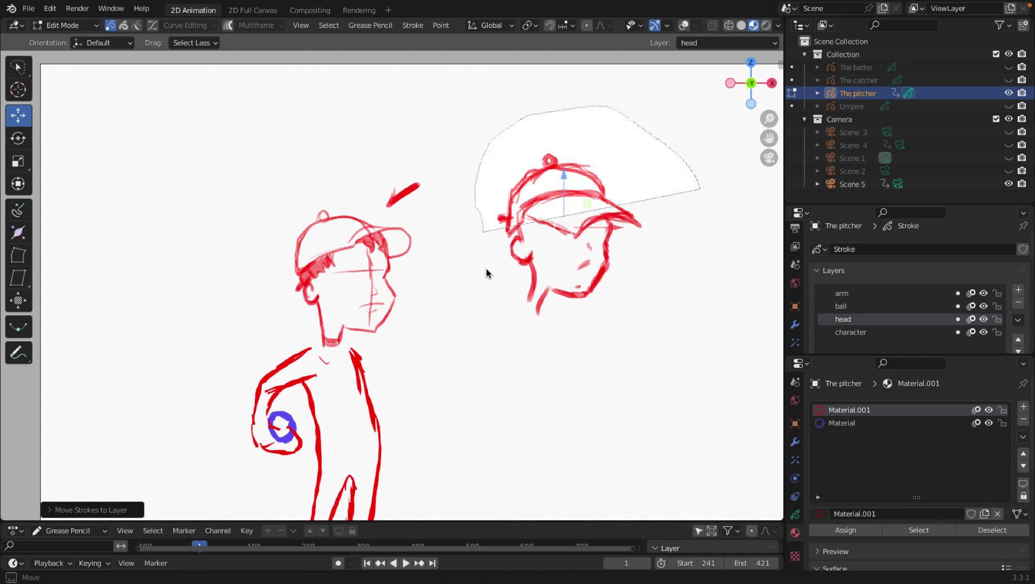
pyautogui.click(411, 26)
pyautogui.moveTo(442, 103)
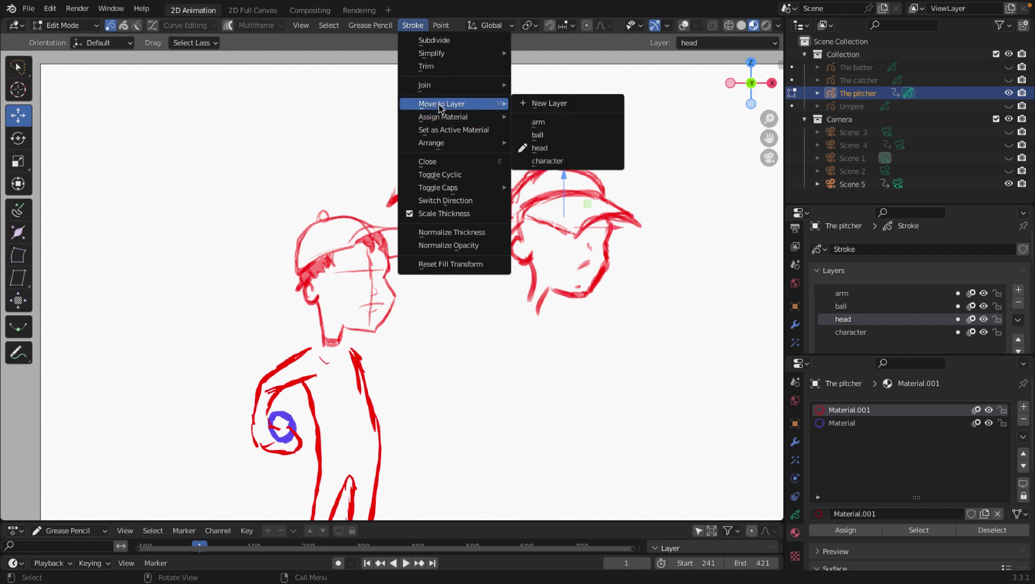
pyautogui.click(546, 149)
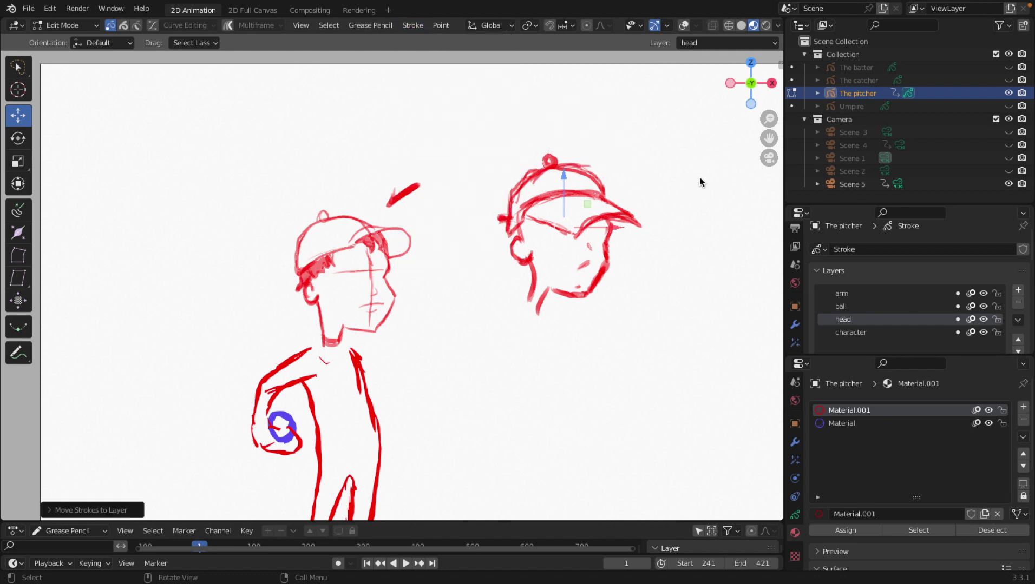
# Step: Check the head and character layers' visibility and lock the character layer
pyautogui.click(988, 321)
pyautogui.click(982, 333)
pyautogui.click(997, 333)
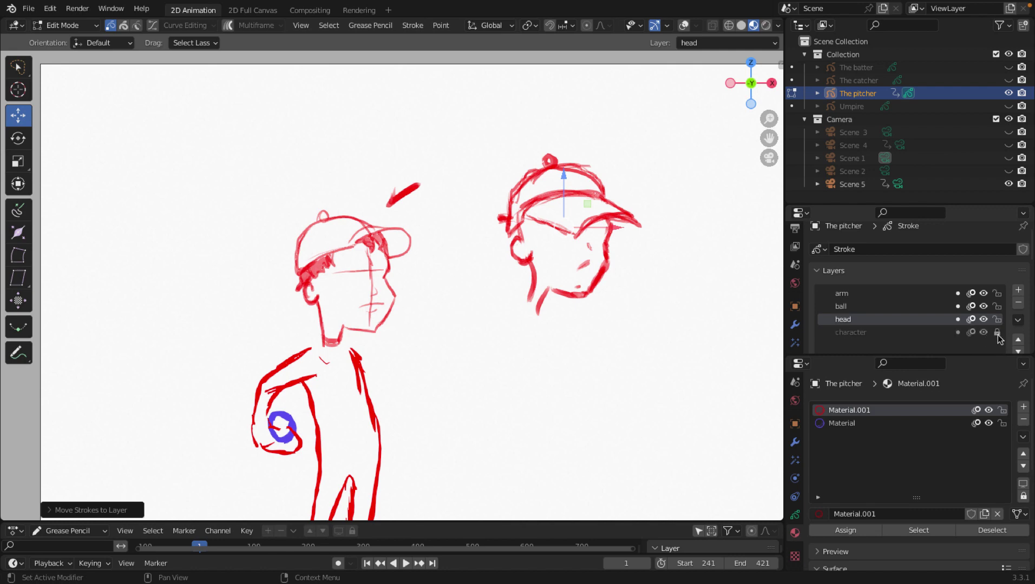
# Step: Move the capped head left and down onto the pitcher's neck
pyautogui.moveTo(689, 218)
pyautogui.mouseDown()
pyautogui.moveTo(650, 320)
pyautogui.moveTo(647, 309)
pyautogui.mouseUp()
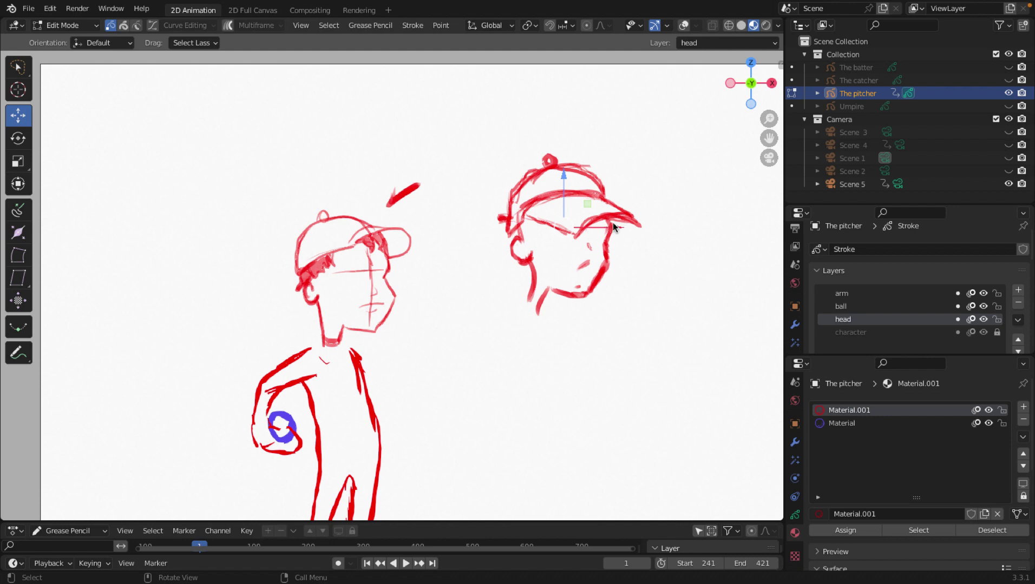
pyautogui.moveTo(612, 227); pyautogui.dragTo(403, 248)
pyautogui.moveTo(353, 184); pyautogui.dragTo(360, 222)
# Step: In Draw Mode, use the Eraser to remove the line down the face's right side
pyautogui.scroll(5, 569, 273)
pyautogui.scroll(2, 565, 274)
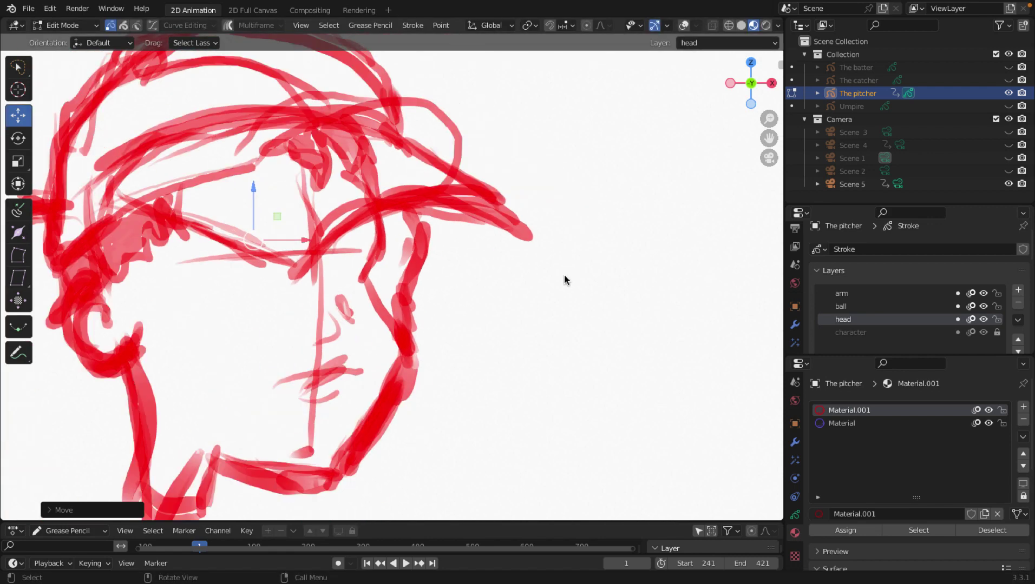
pyautogui.click(85, 28)
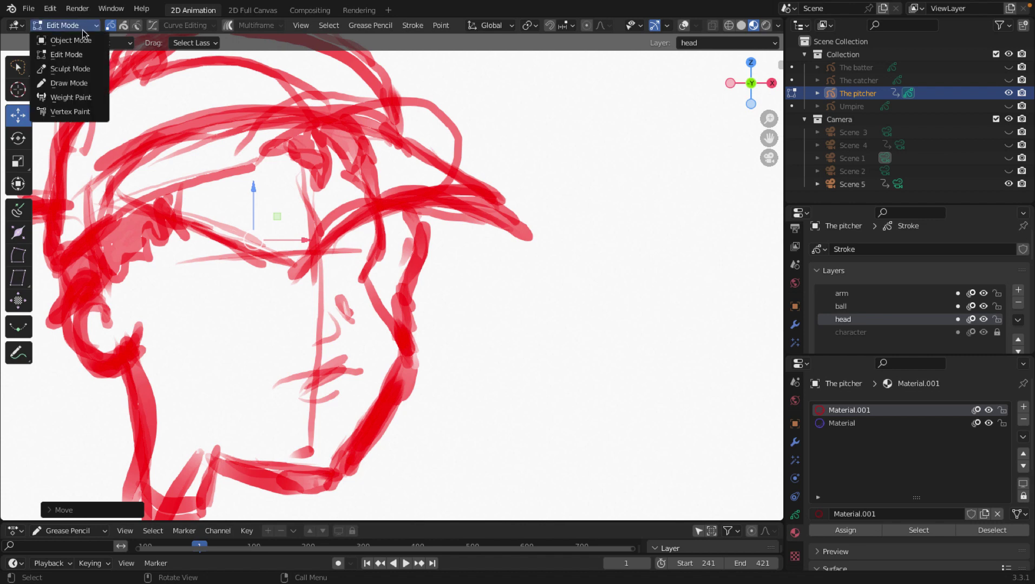
pyautogui.click(74, 81)
pyautogui.click(18, 139)
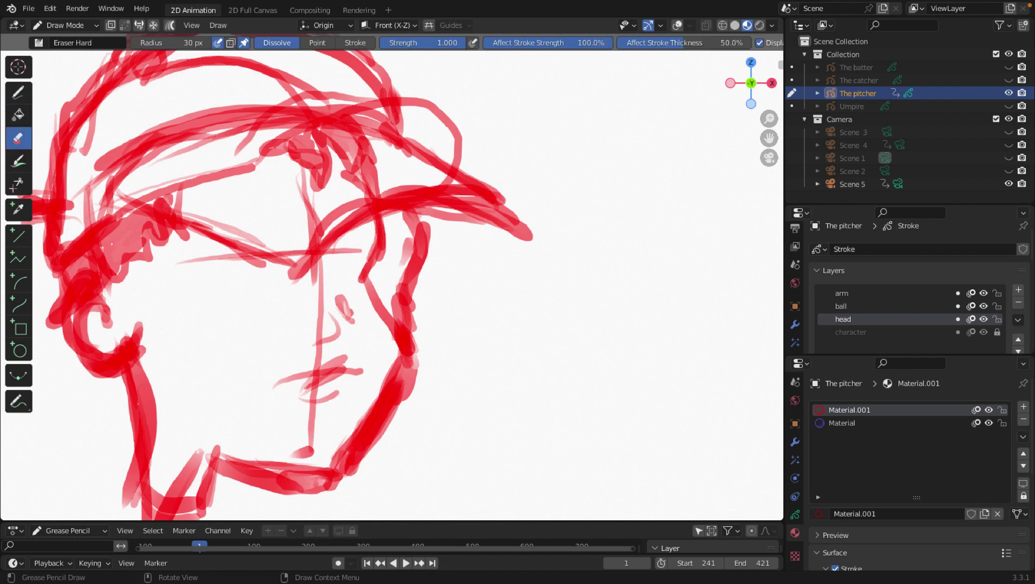
pyautogui.moveTo(418, 245)
pyautogui.mouseDown()
pyautogui.moveTo(411, 236)
pyautogui.moveTo(404, 259)
pyautogui.moveTo(423, 355)
pyautogui.moveTo(411, 328)
pyautogui.moveTo(352, 449)
pyautogui.moveTo(314, 476)
pyautogui.moveTo(228, 467)
pyautogui.moveTo(236, 482)
pyautogui.mouseUp()
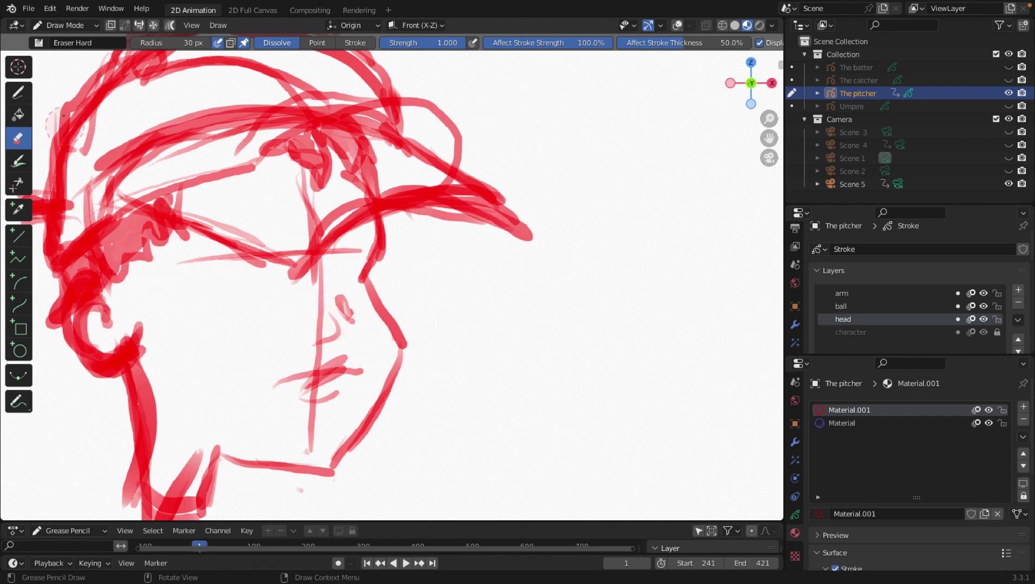
# Step: With the Draw tool, retrace bold nose, jaw, chin underside and neck lines
pyautogui.click(18, 92)
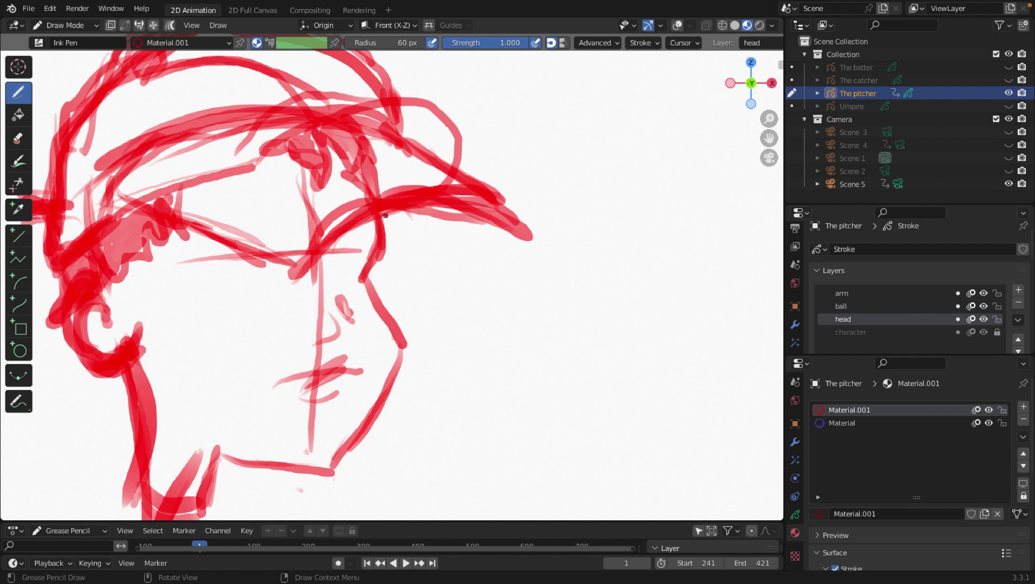
pyautogui.moveTo(385, 215); pyautogui.dragTo(395, 333)
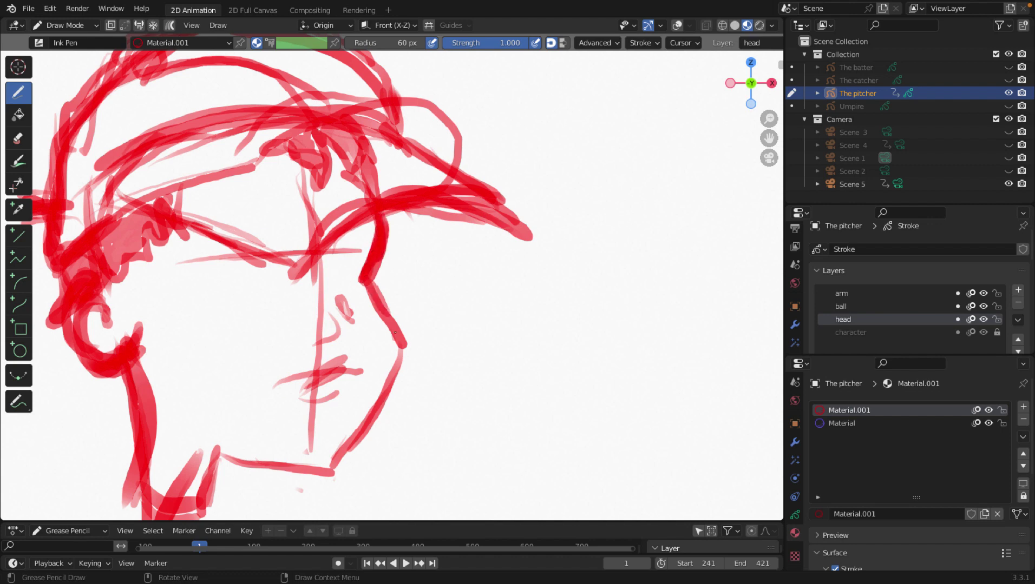
pyautogui.moveTo(403, 352); pyautogui.dragTo(333, 464)
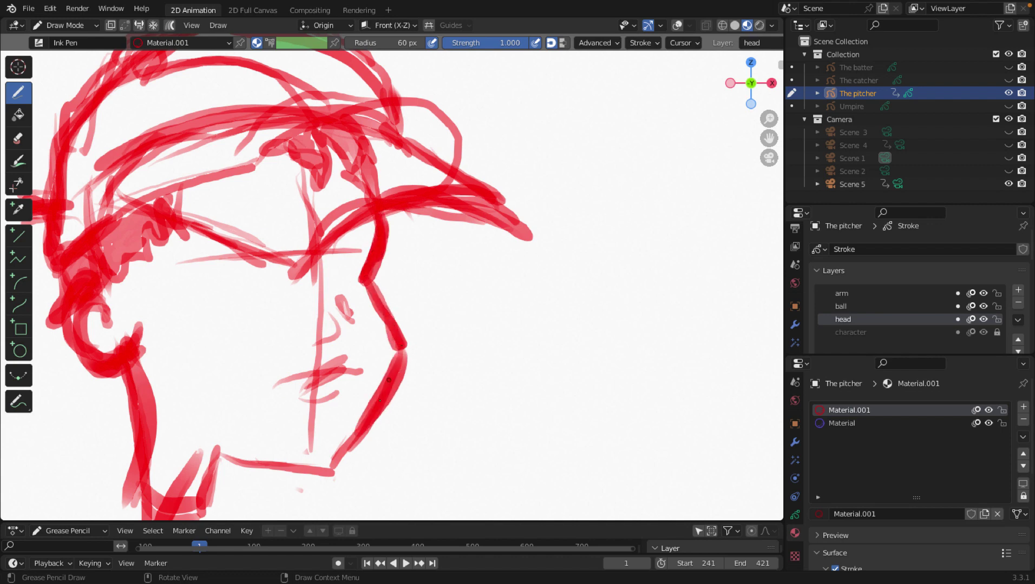
pyautogui.moveTo(388, 380); pyautogui.dragTo(332, 465)
pyautogui.moveTo(229, 460); pyautogui.dragTo(320, 463)
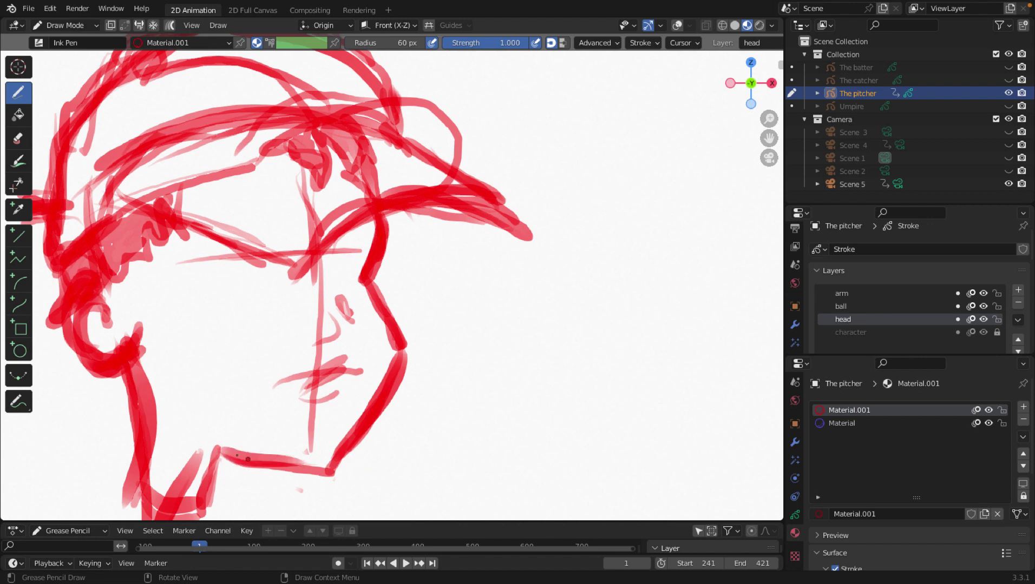
pyautogui.moveTo(248, 459); pyautogui.dragTo(338, 467)
pyautogui.moveTo(219, 459); pyautogui.dragTo(202, 515)
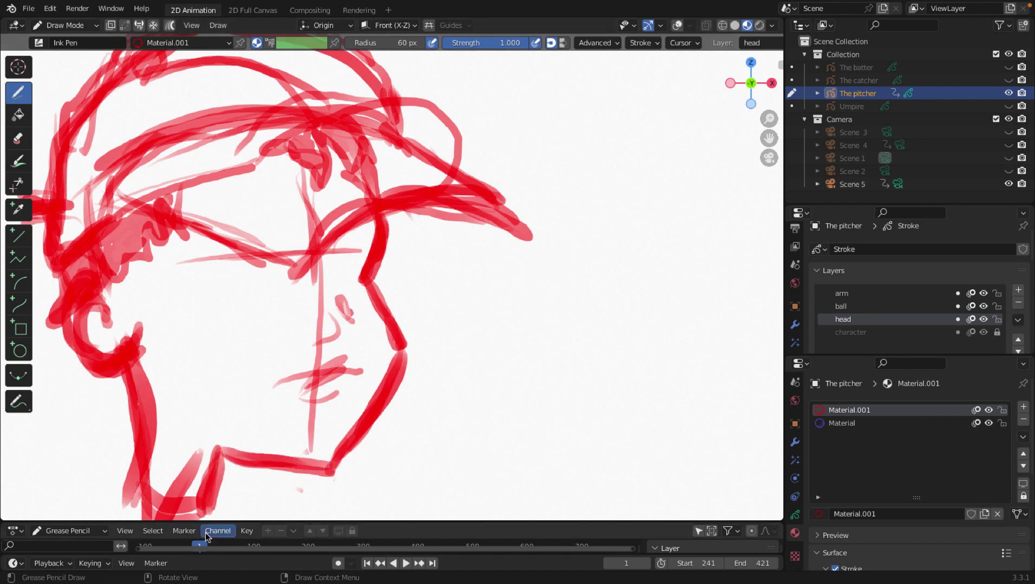
# Step: Erase the old ear lines and draw a new bold C-shaped ear
pyautogui.scroll(-4, 547, 295)
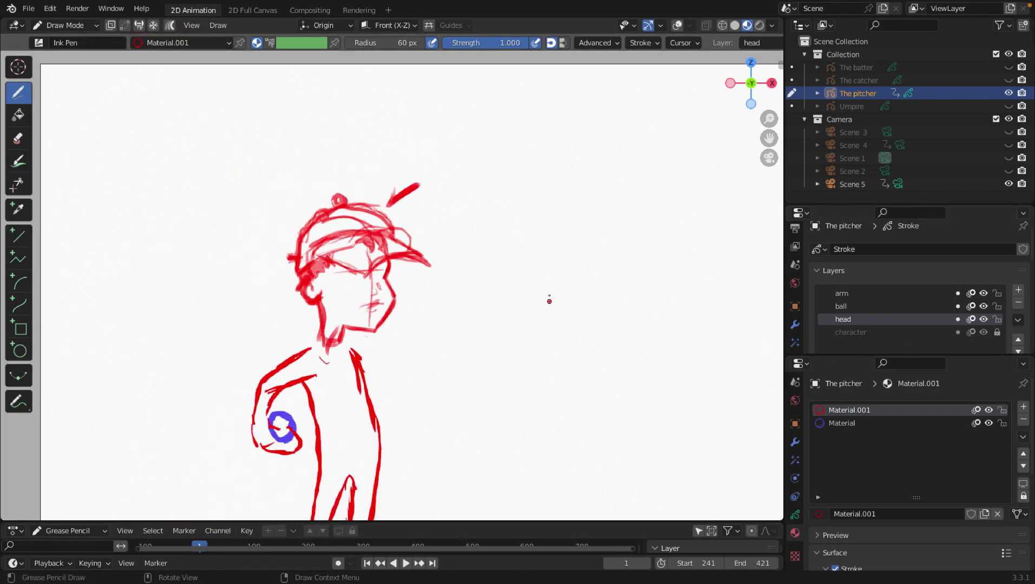
pyautogui.scroll(4, 467, 291)
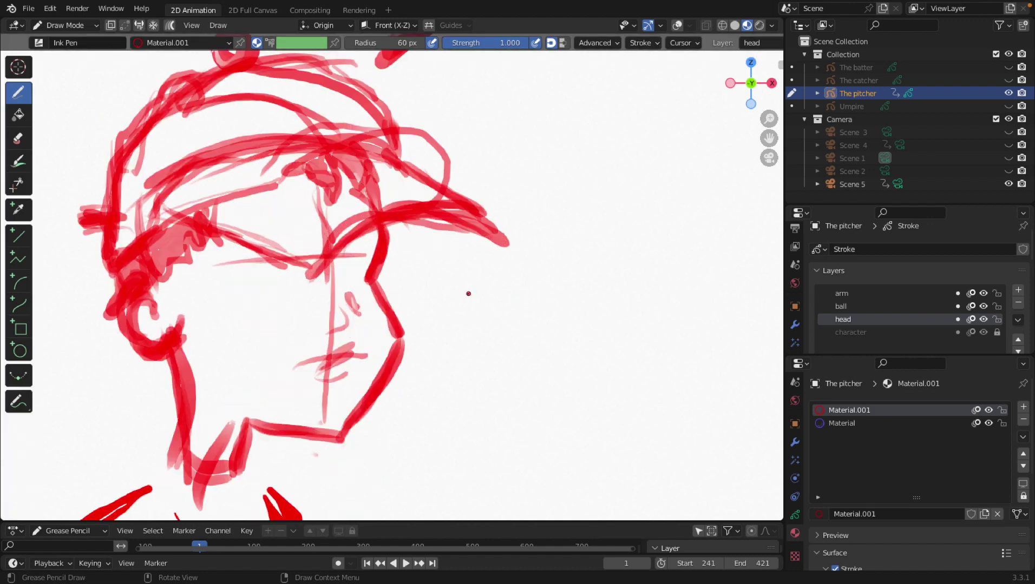
pyautogui.scroll(-2, 520, 302)
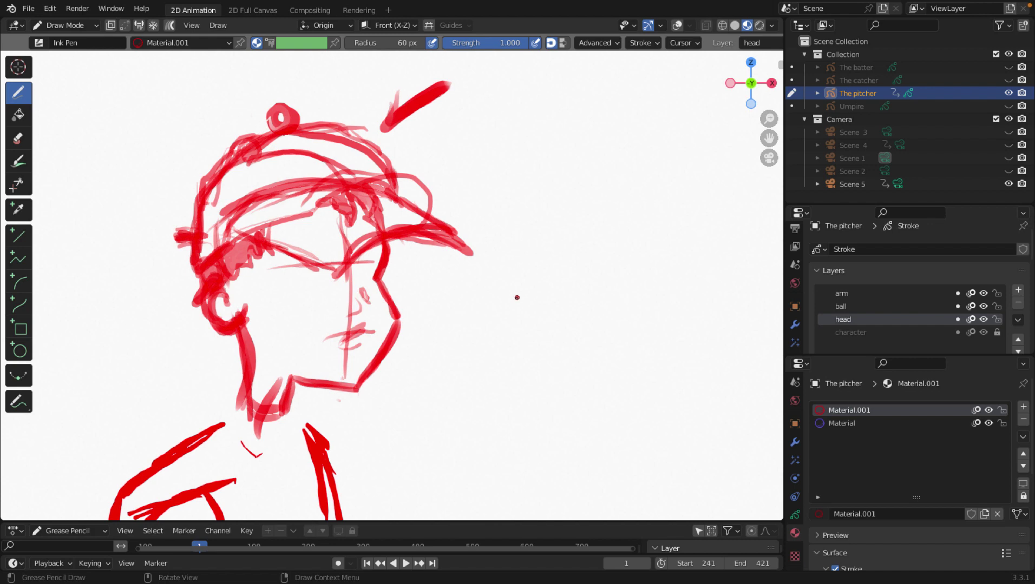
pyautogui.moveTo(239, 315)
pyautogui.keyDown('ctrl'); pyautogui.mouseDown()
pyautogui.moveTo(228, 309)
pyautogui.moveTo(265, 414)
pyautogui.moveTo(256, 448)
pyautogui.moveTo(258, 404)
pyautogui.mouseUp(); pyautogui.keyUp('ctrl')
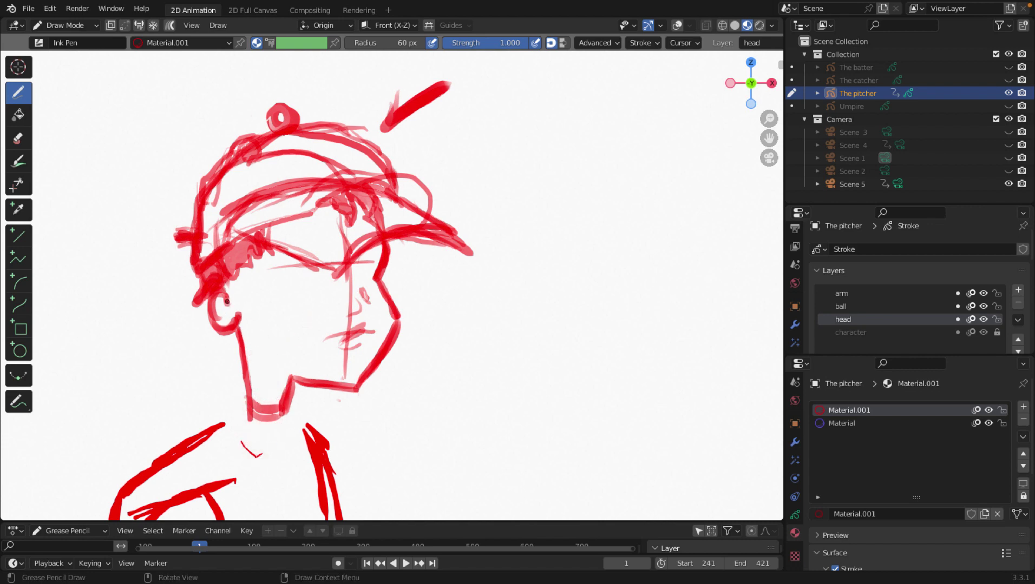
pyautogui.moveTo(227, 301)
pyautogui.mouseDown()
pyautogui.moveTo(204, 306)
pyautogui.moveTo(239, 307)
pyautogui.moveTo(254, 420)
pyautogui.mouseUp()
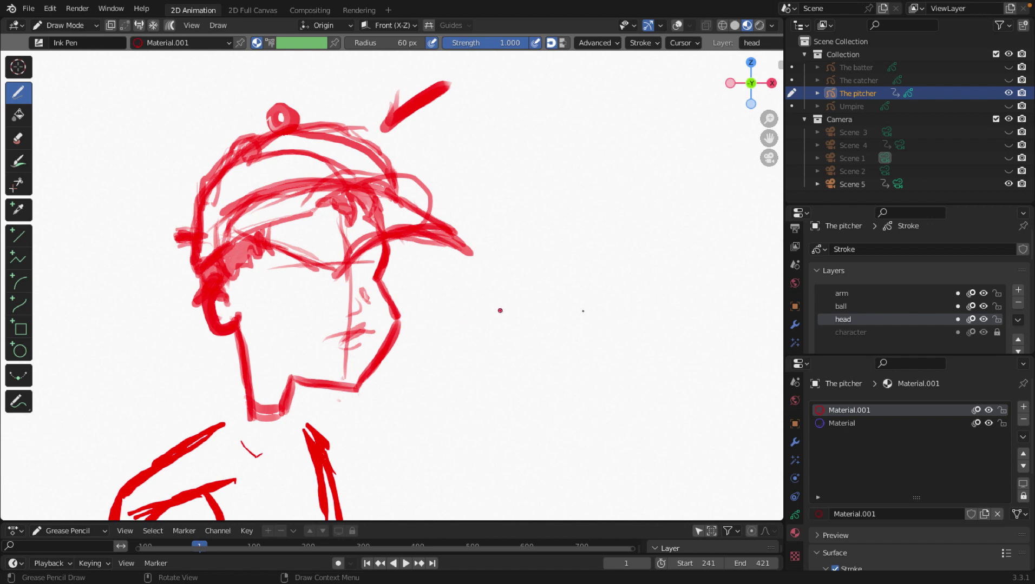
pyautogui.click(64, 25)
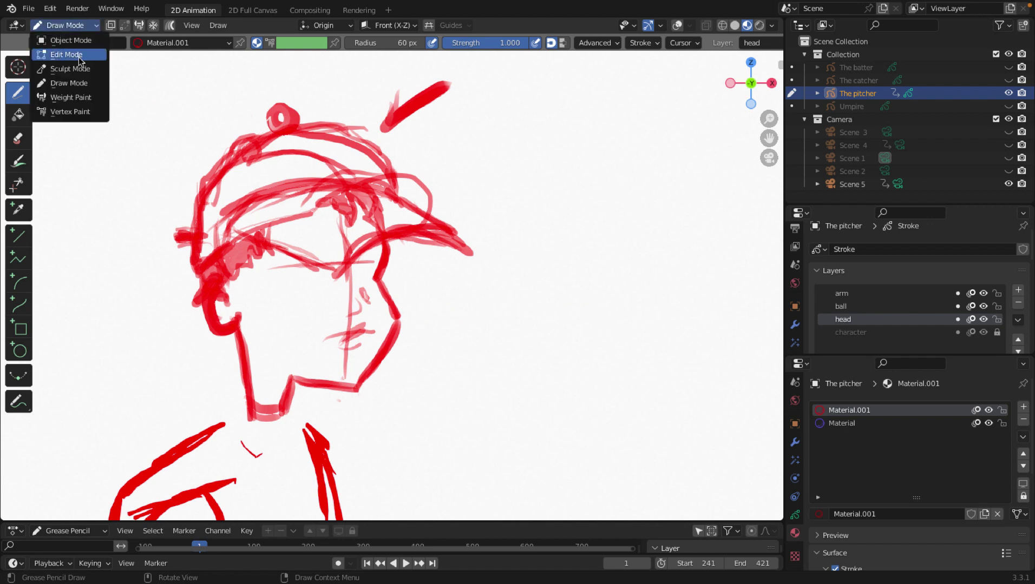
# Step: Switch to Edit Mode; an attempted move of all strokes is undone
pyautogui.click(64, 52)
pyautogui.press('a')
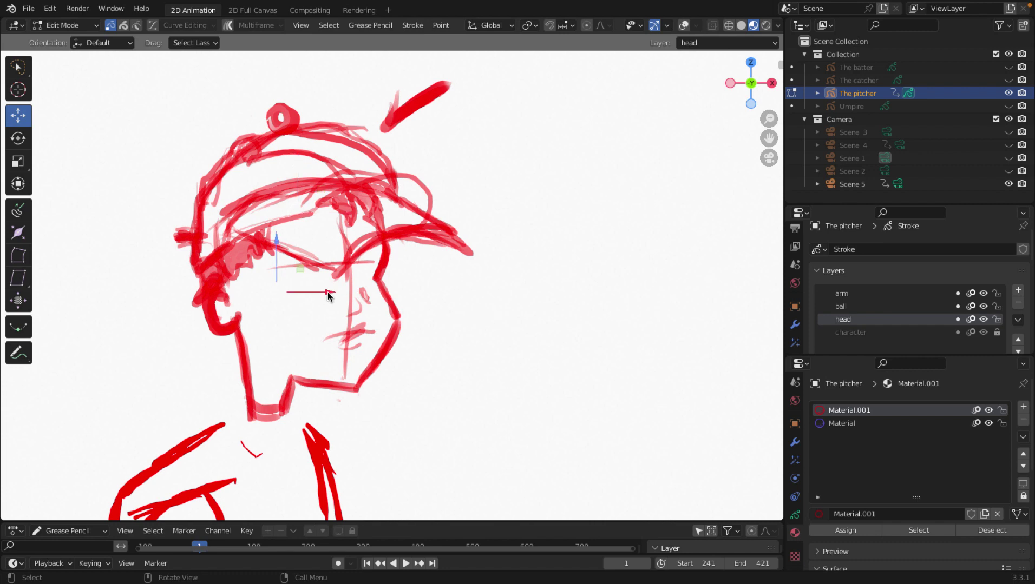
pyautogui.moveTo(330, 292); pyautogui.dragTo(640, 292)
pyautogui.click(640, 292)
pyautogui.scroll(-5, 539, 335)
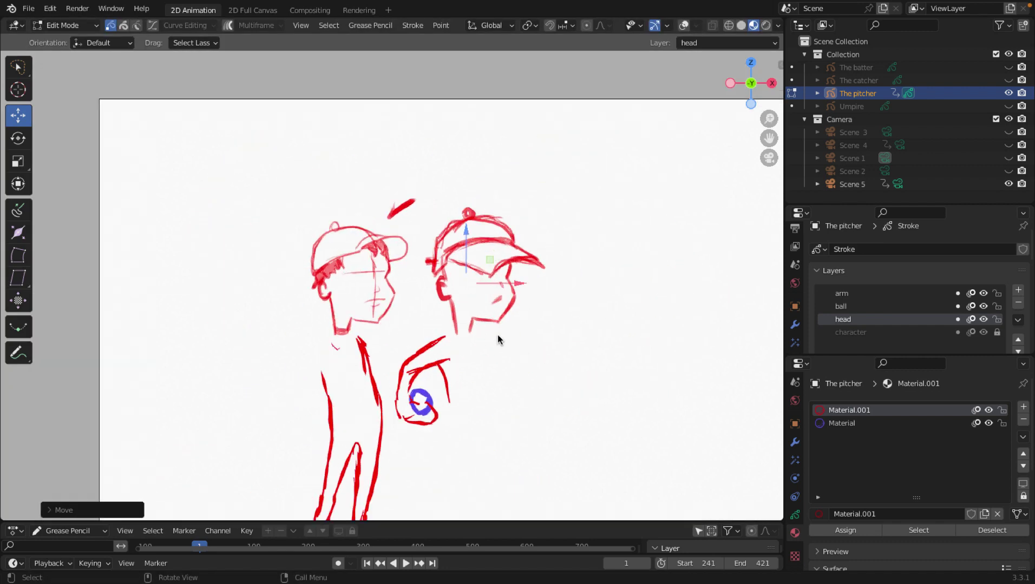
pyautogui.hotkey('ctrl', 'z')
# Step: Lasso-select the new head's strokes and move them to the right beside the body
pyautogui.moveTo(526, 234); pyautogui.dragTo(322, 331)
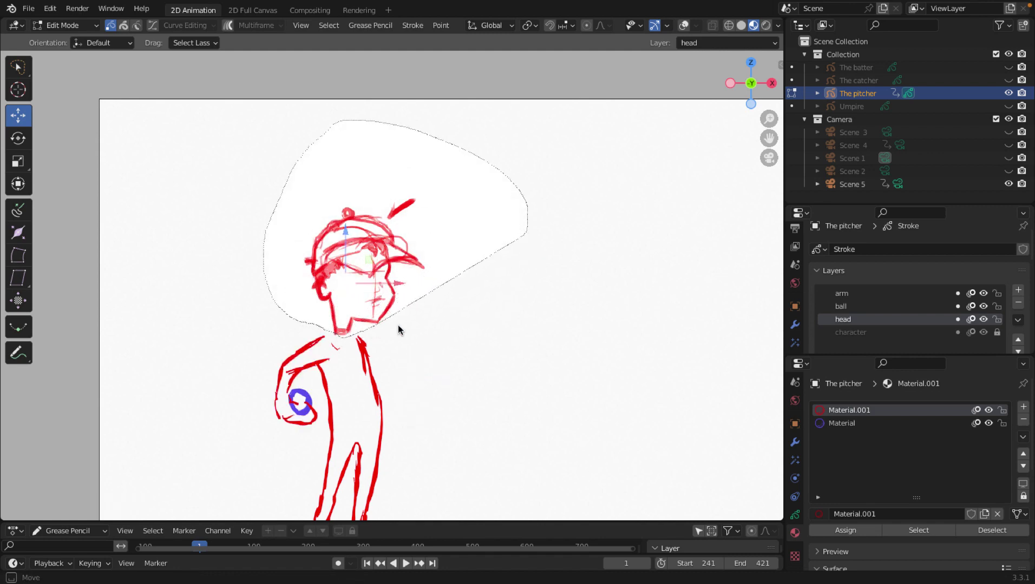
pyautogui.moveTo(323, 331); pyautogui.dragTo(487, 304)
pyautogui.press('g')
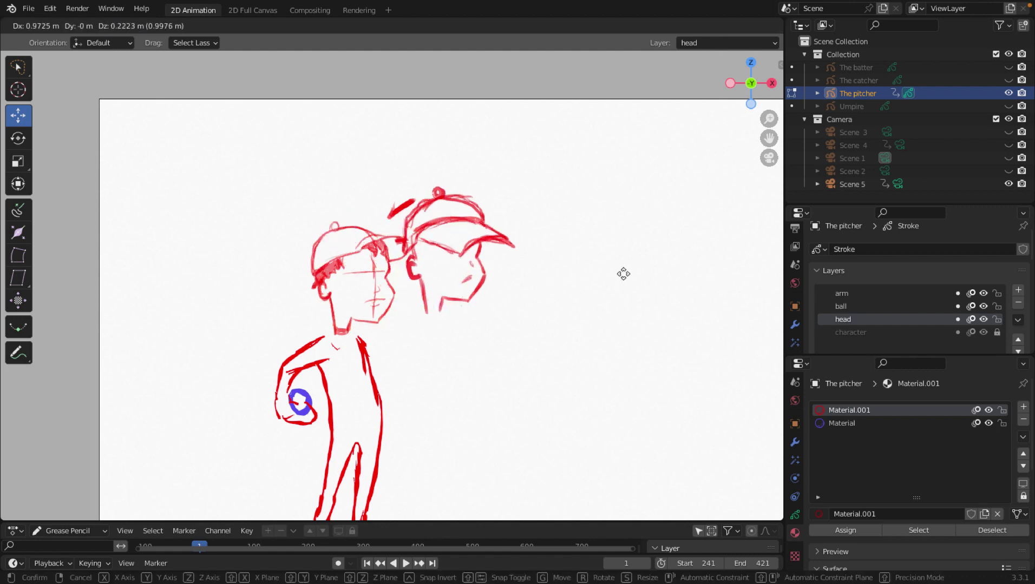
pyautogui.click(665, 259)
pyautogui.scroll(3, 595, 292)
pyautogui.scroll(-5, 577, 301)
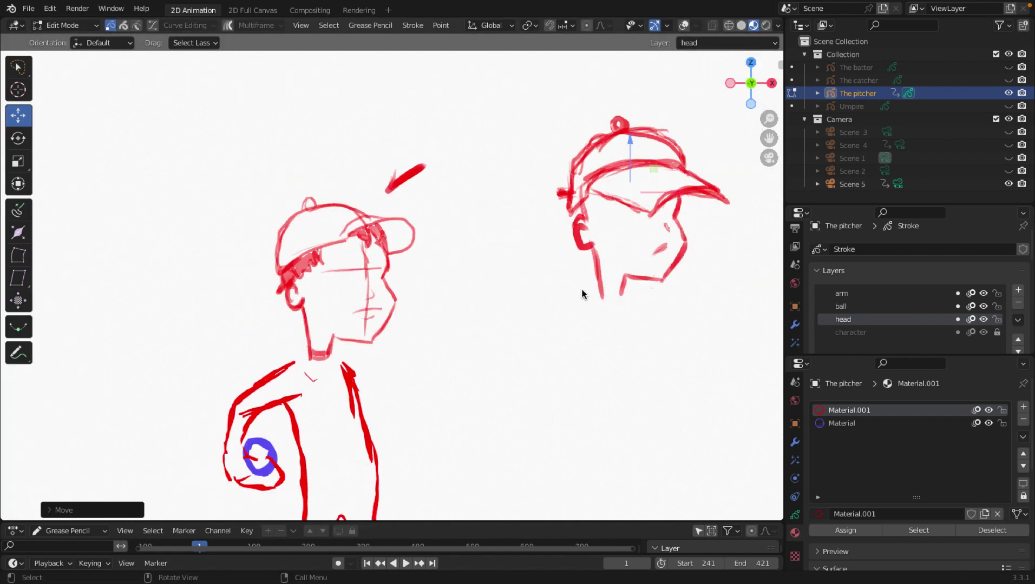
pyautogui.scroll(2, 589, 276)
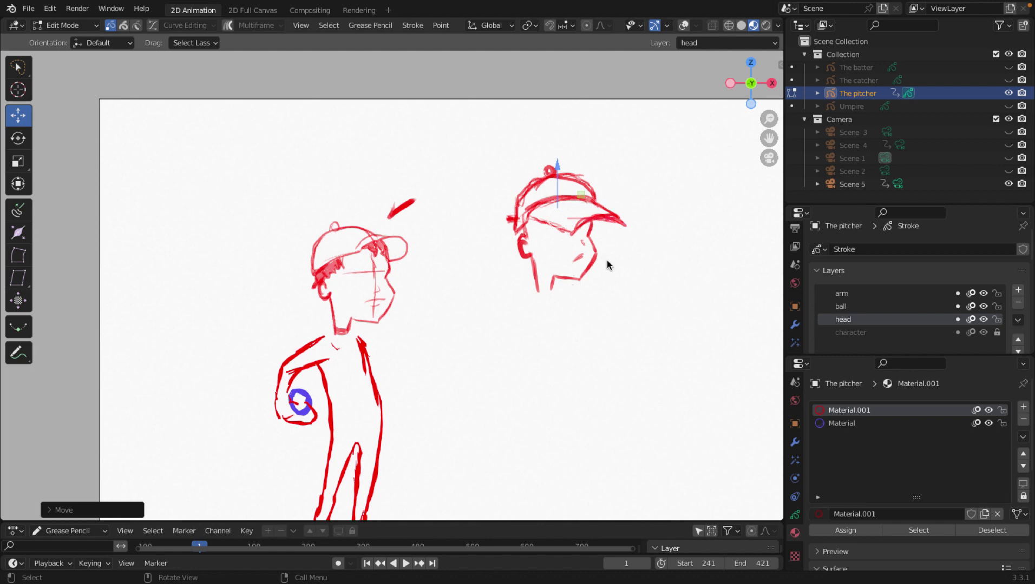
pyautogui.scroll(2, 606, 260)
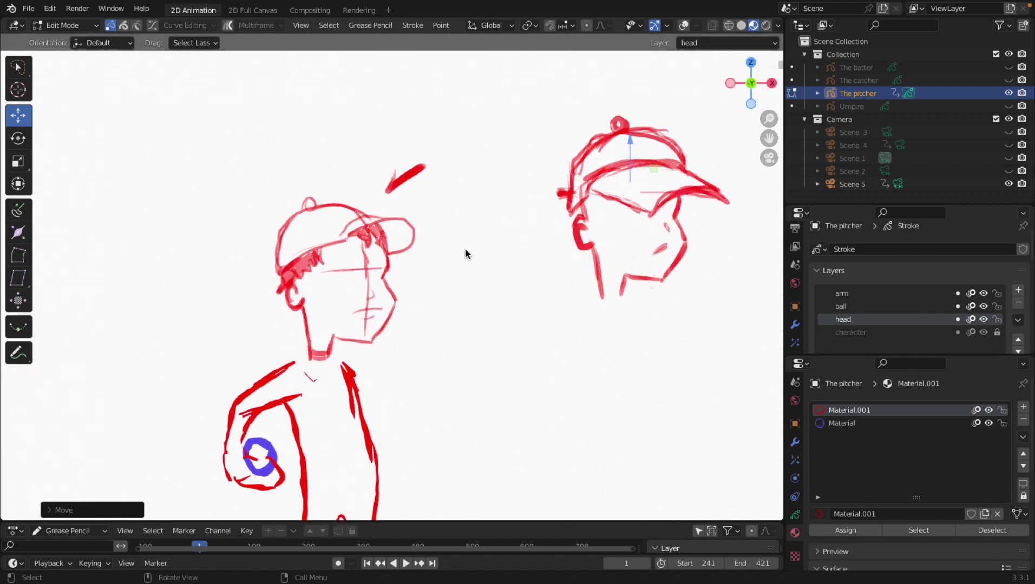
pyautogui.scroll(-2, 617, 298)
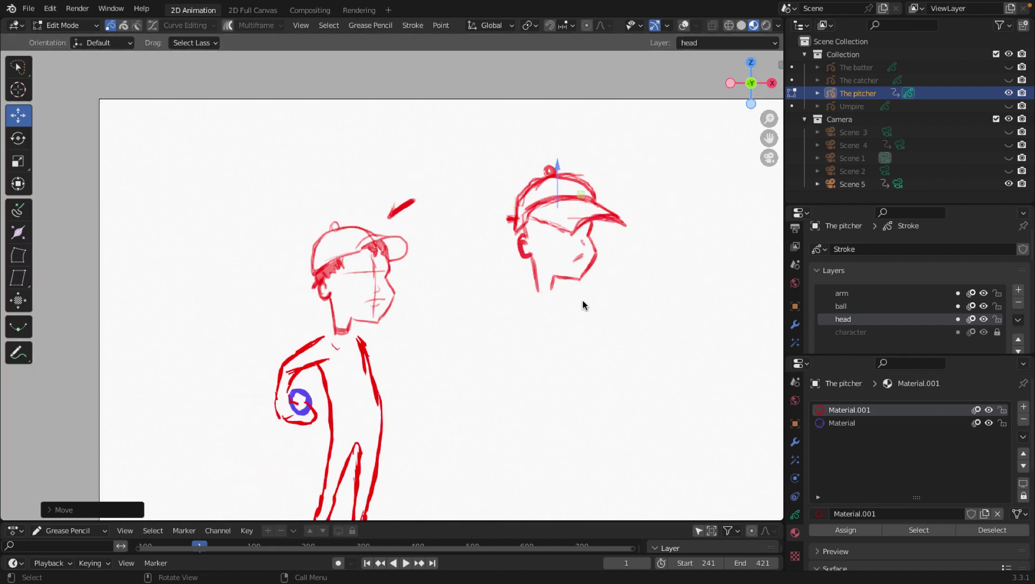
pyautogui.scroll(-1, 582, 301)
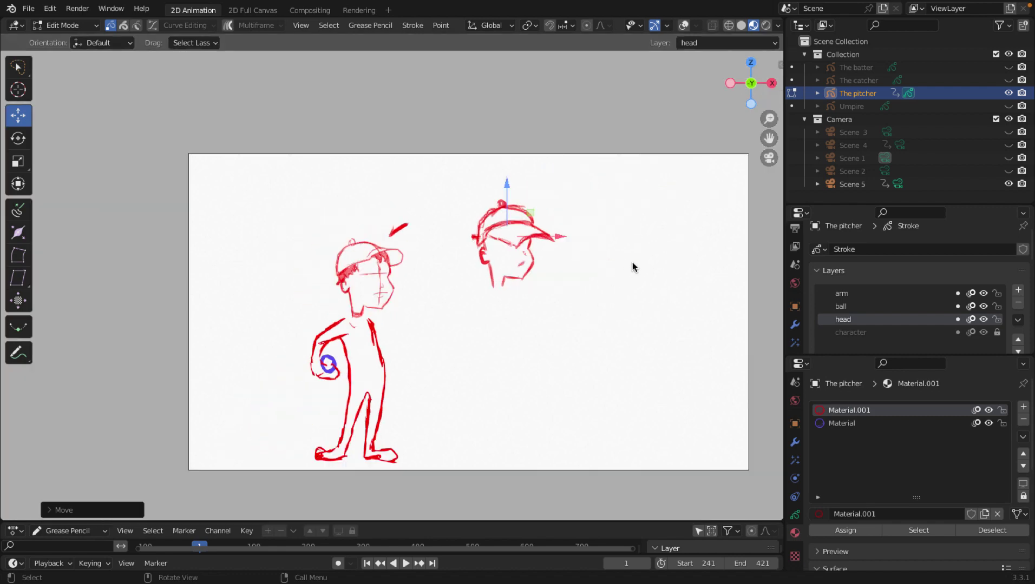
# Step: Enlarge the timeline into a dope sheet and scrub to the leaning pose at frame 301
pyautogui.moveTo(664, 232); pyautogui.dragTo(581, 329)
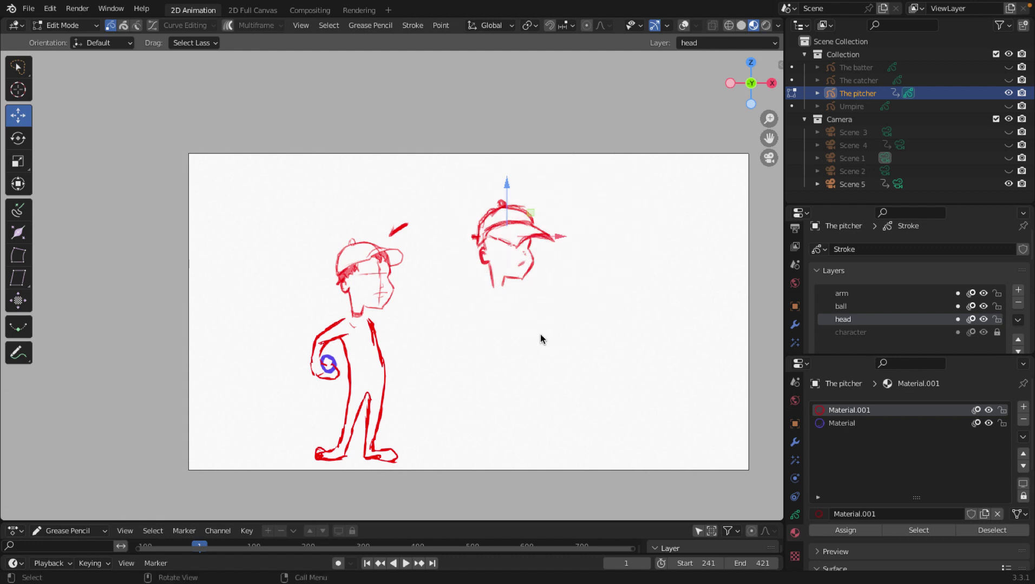
pyautogui.press('ctrl')
pyautogui.moveTo(430, 523); pyautogui.dragTo(431, 357)
pyautogui.press('space')
pyautogui.moveTo(237, 386); pyautogui.dragTo(363, 408)
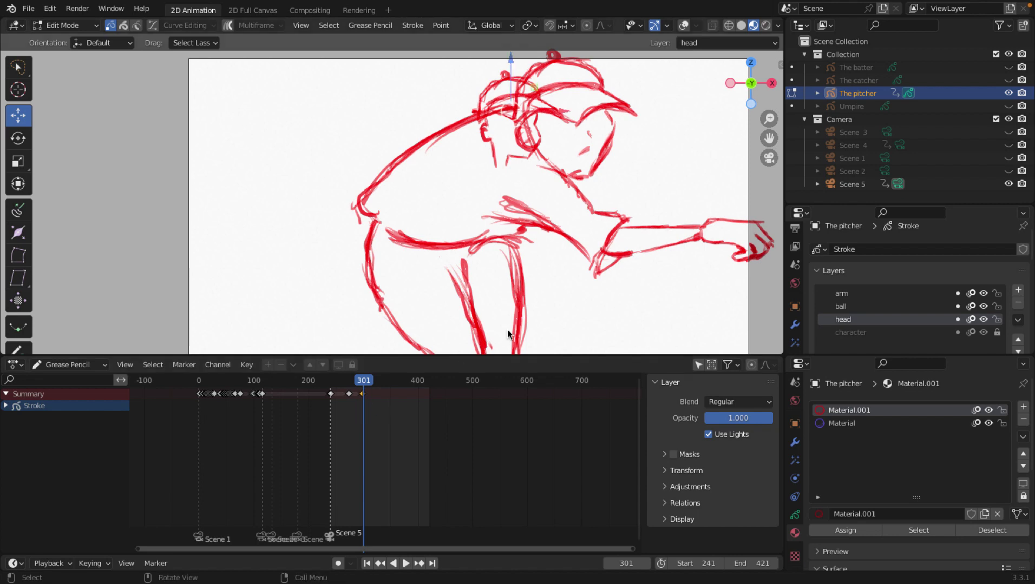
# Step: At frame 301, slide the cap head along X to just right of the leaning figure's head
pyautogui.scroll(-2, 613, 254)
pyautogui.scroll(3, 578, 249)
pyautogui.scroll(2, 578, 250)
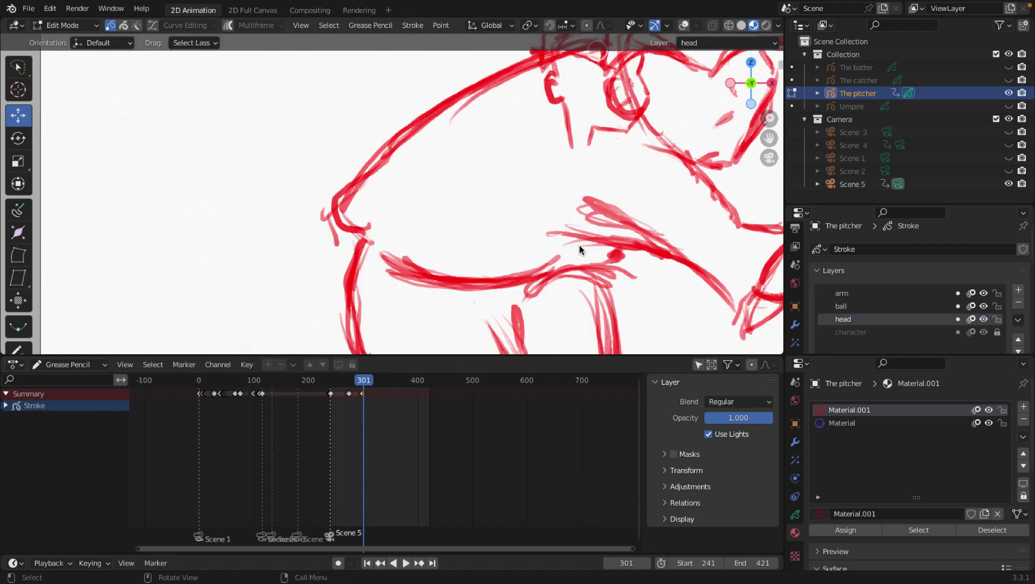
pyautogui.scroll(-3, 579, 245)
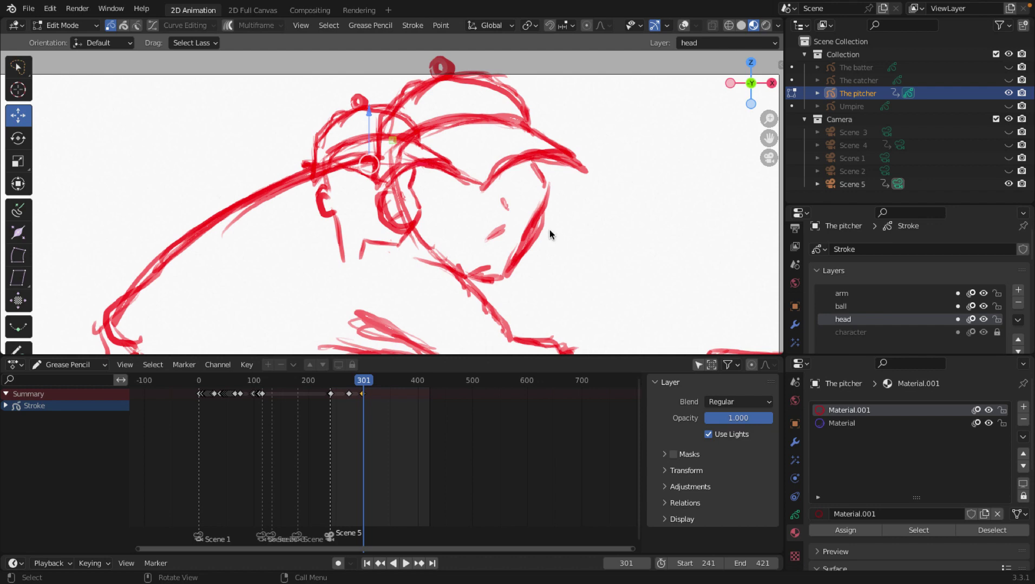
pyautogui.scroll(-2, 543, 220)
pyautogui.scroll(2, 544, 219)
pyautogui.press('g')
pyautogui.press('x')
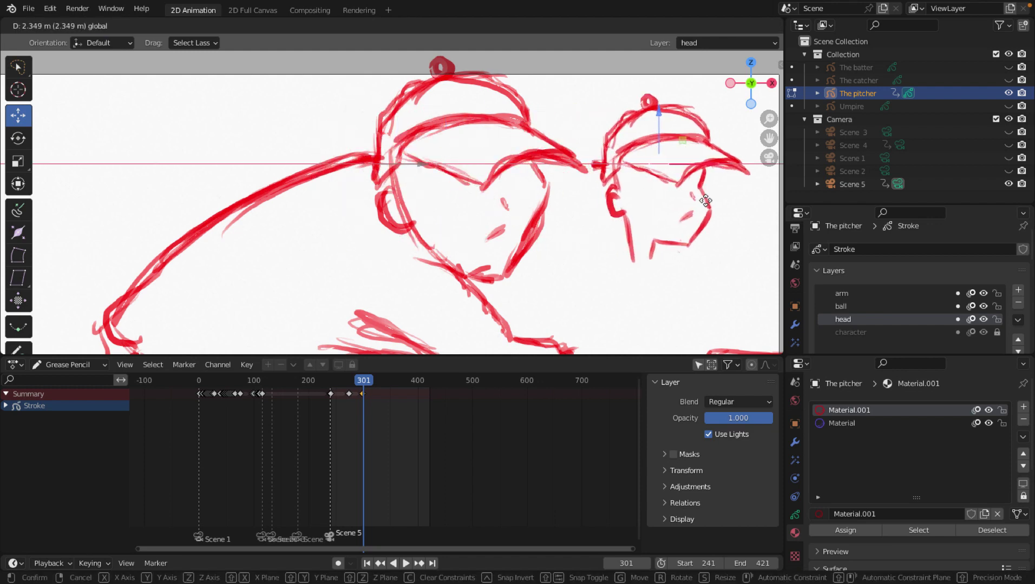
pyautogui.click(705, 201)
pyautogui.scroll(-2, 609, 242)
pyautogui.scroll(2, 589, 243)
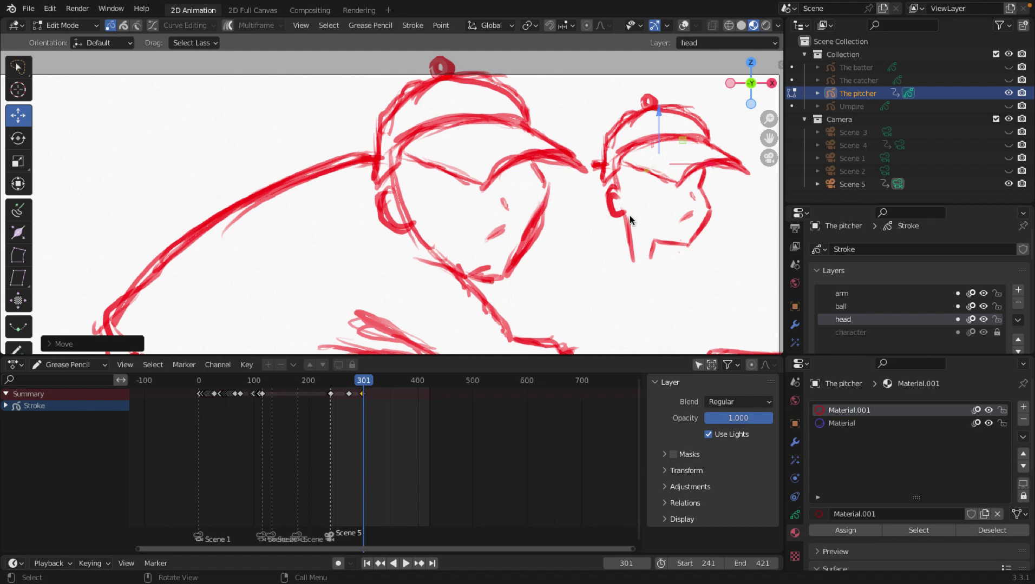
pyautogui.scroll(-1, 570, 218)
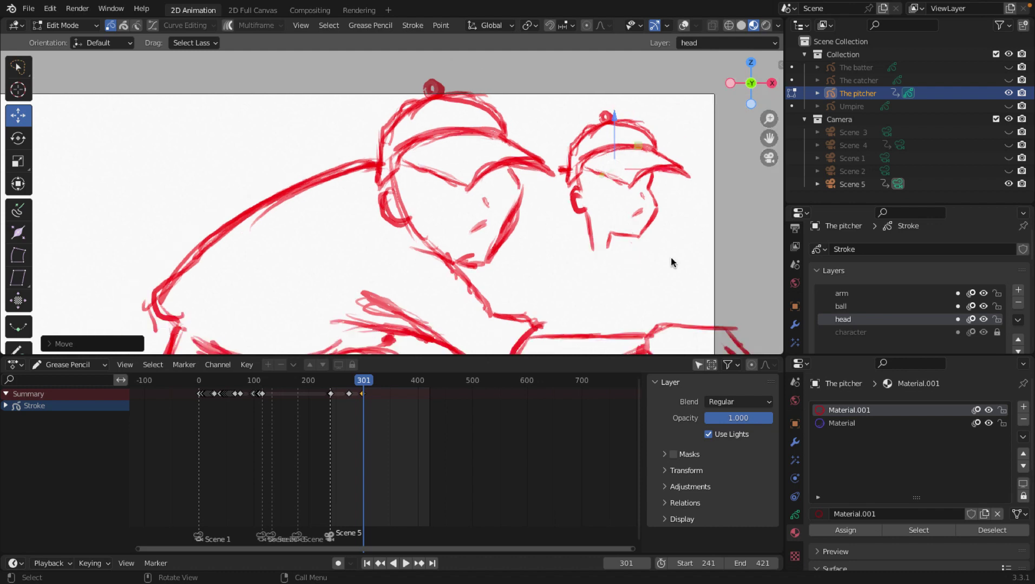
# Step: Unlock and activate the character layer, then duplicate the old head off to the left
pyautogui.click(996, 332)
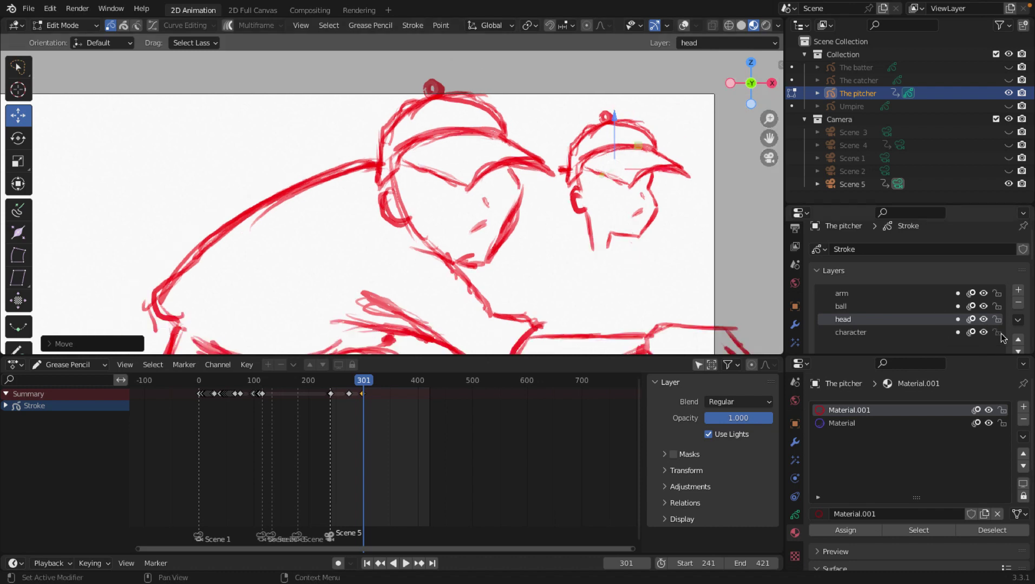
pyautogui.click(876, 333)
pyautogui.scroll(-2, 533, 211)
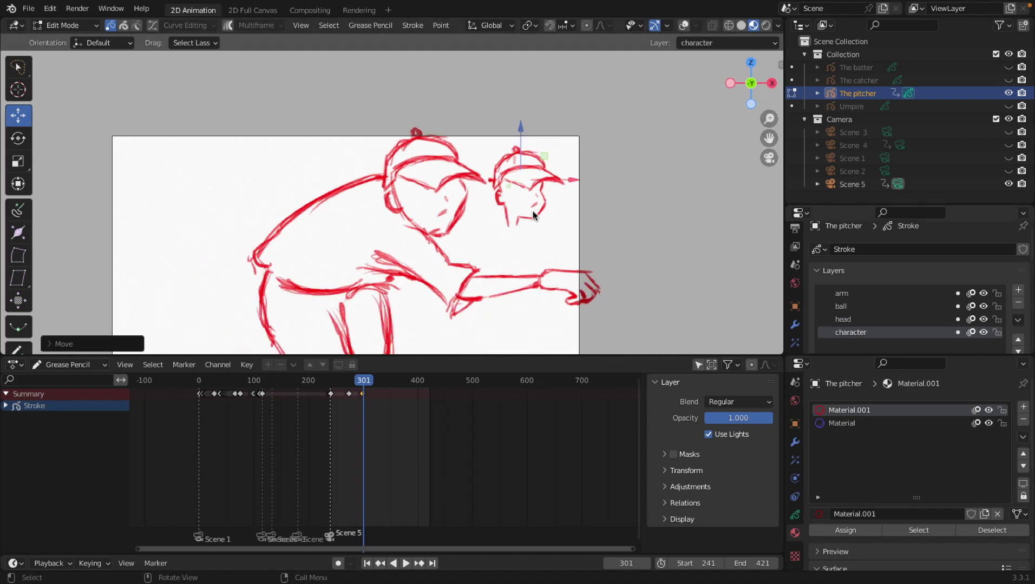
pyautogui.scroll(1, 516, 196)
pyautogui.moveTo(520, 224)
pyautogui.mouseDown()
pyautogui.moveTo(398, 97)
pyautogui.moveTo(387, 246)
pyautogui.moveTo(492, 261)
pyautogui.moveTo(456, 225)
pyautogui.mouseUp()
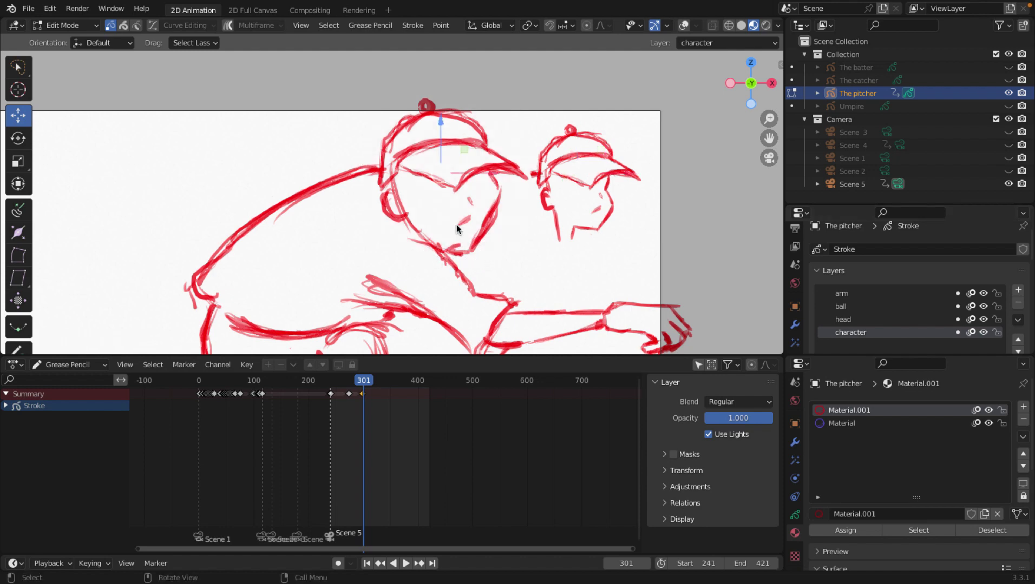
pyautogui.press('x')
pyautogui.hotkey('shift', 'd')
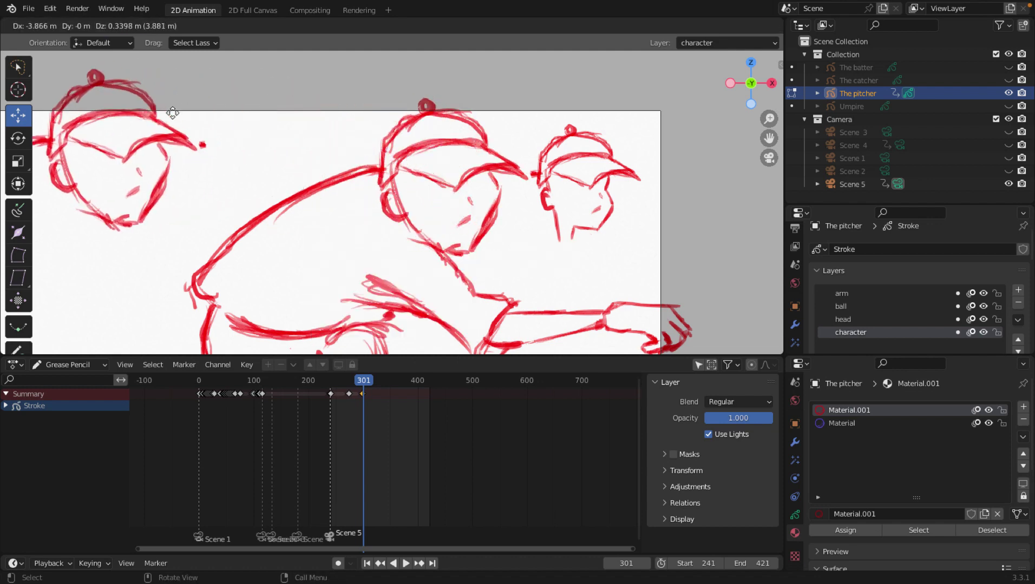
pyautogui.click(172, 113)
# Step: Delete the original head from the body and move the new cap head onto the neck
pyautogui.moveTo(522, 125)
pyautogui.mouseDown()
pyautogui.moveTo(361, 129)
pyautogui.moveTo(364, 172)
pyautogui.moveTo(419, 248)
pyautogui.moveTo(466, 259)
pyautogui.moveTo(503, 253)
pyautogui.moveTo(533, 182)
pyautogui.mouseUp()
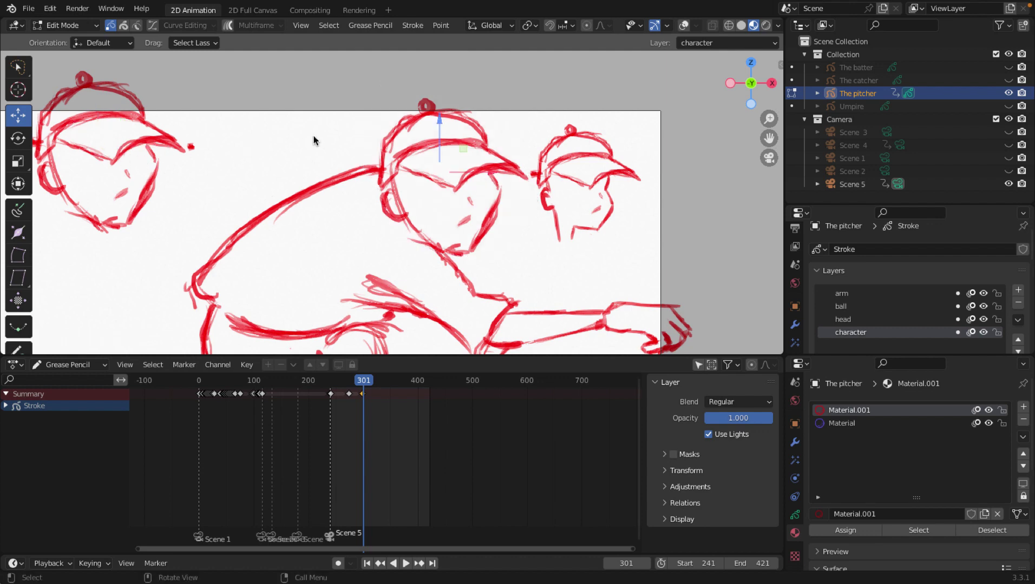
pyautogui.press('x')
pyautogui.click(252, 134)
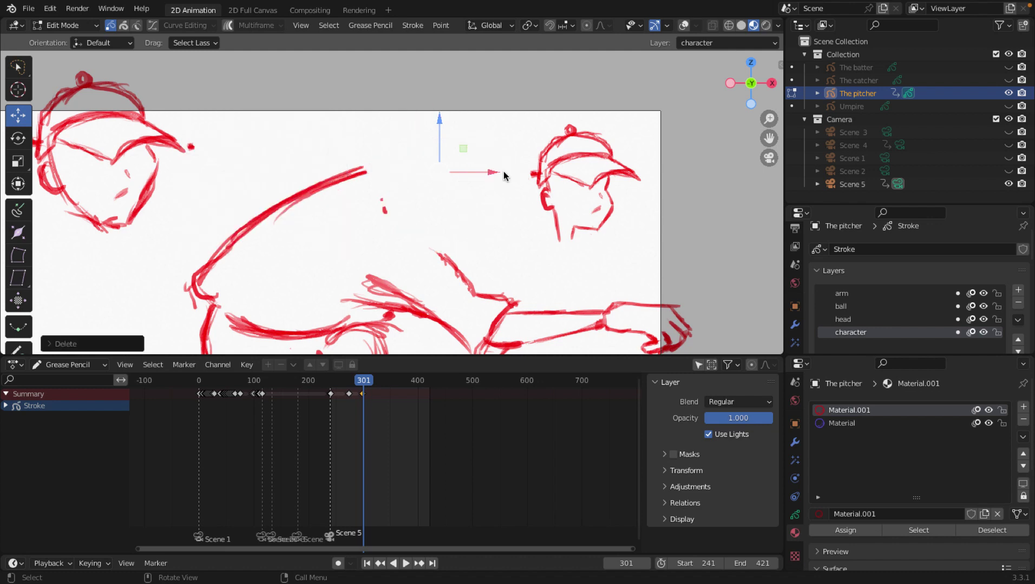
pyautogui.moveTo(670, 194); pyautogui.dragTo(638, 231)
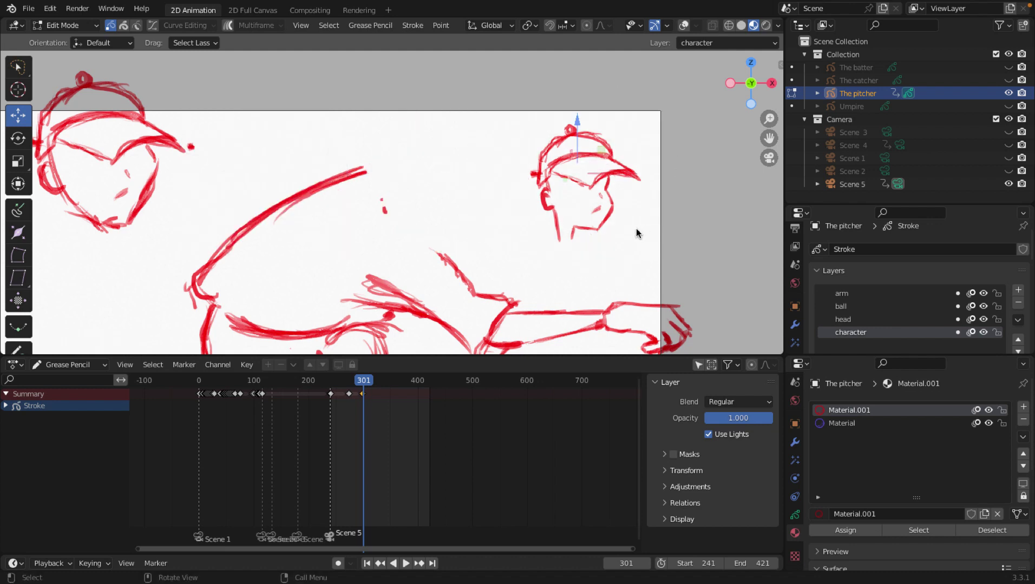
pyautogui.press('g')
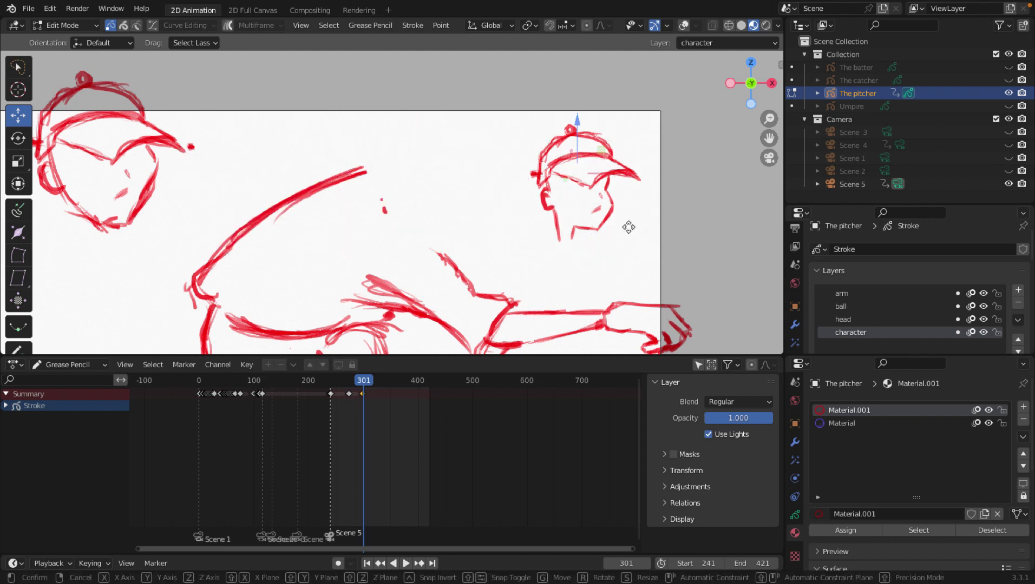
pyautogui.click(489, 222)
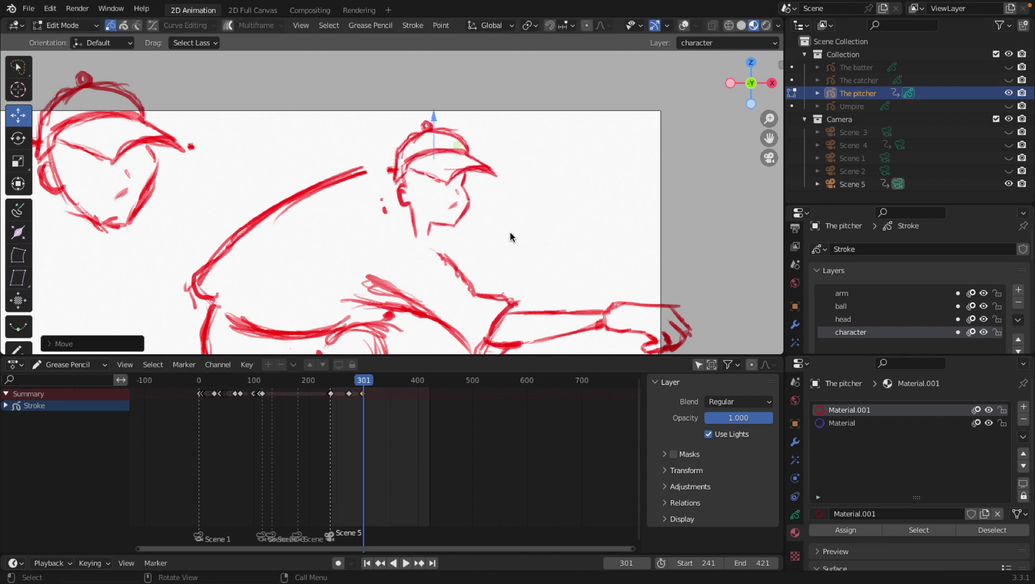
# Step: Scale the new head about 1.5× over the old-head copy, relock character, activate head layer
pyautogui.scroll(-1, 523, 237)
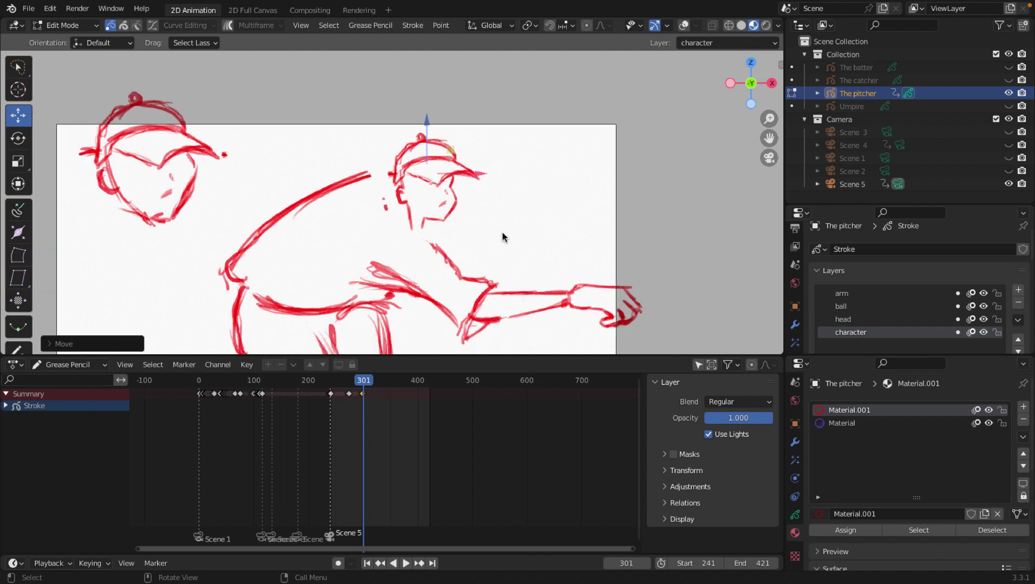
pyautogui.press('g')
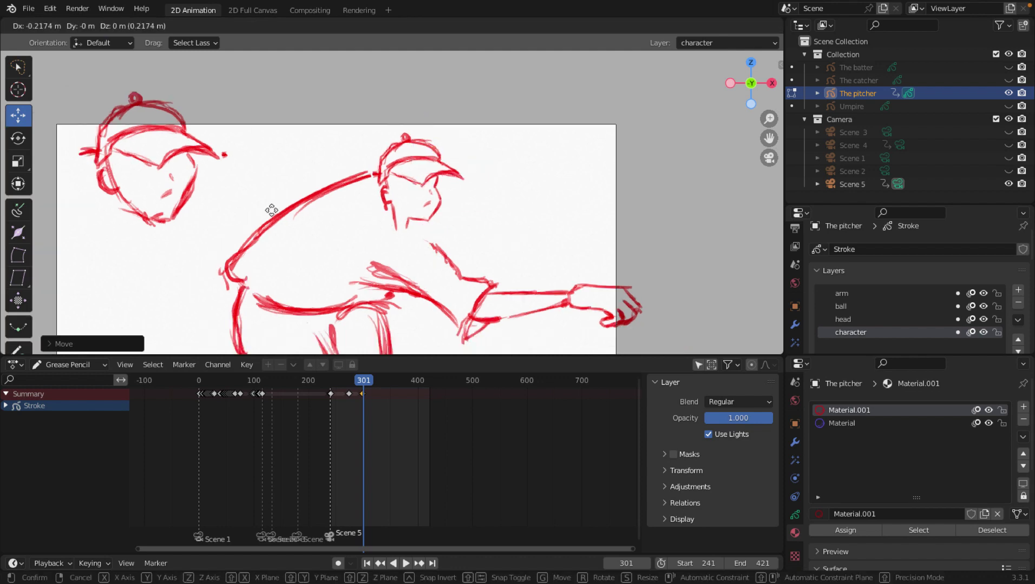
pyautogui.click(125, 196)
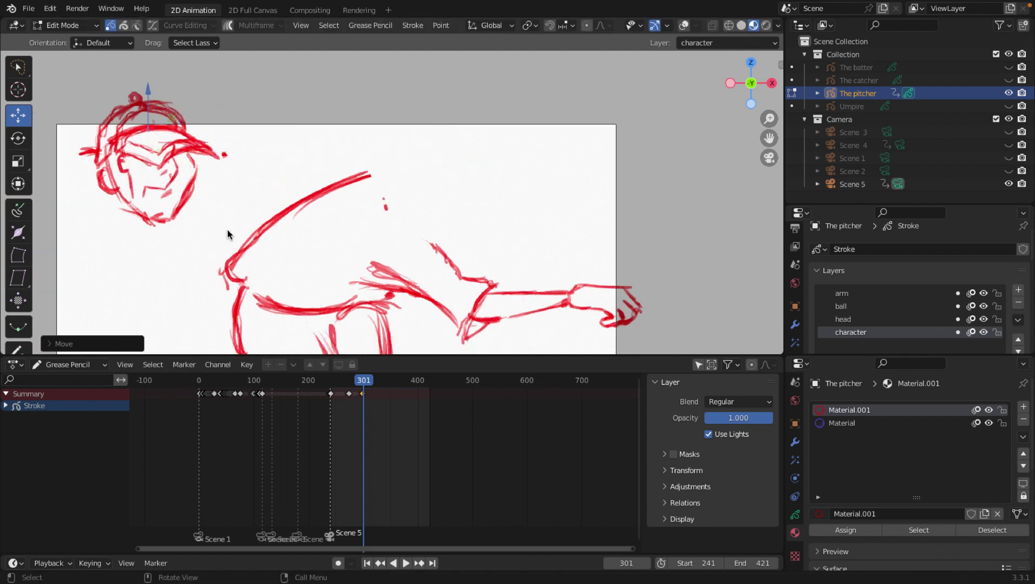
pyautogui.press('s')
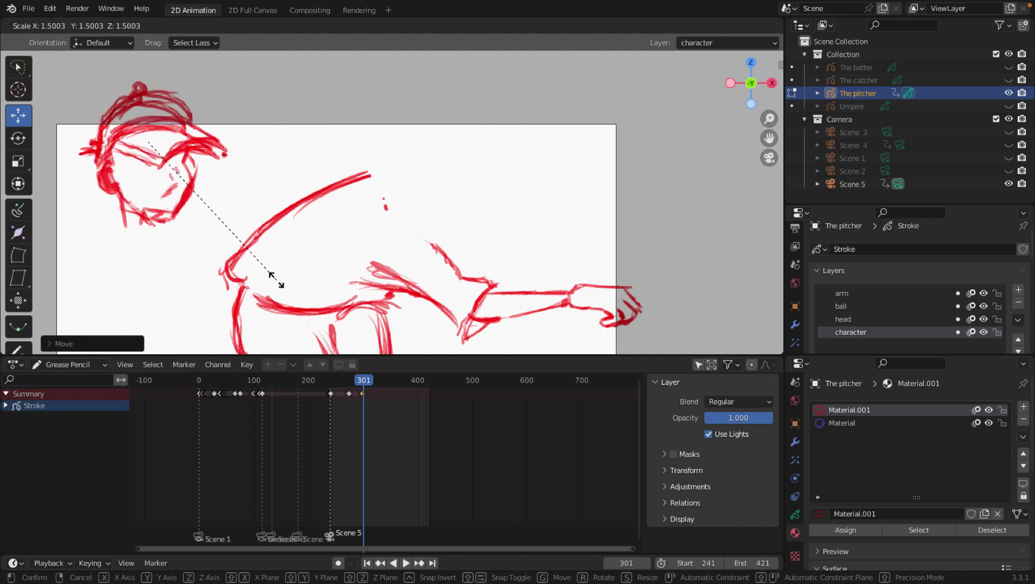
pyautogui.click(276, 280)
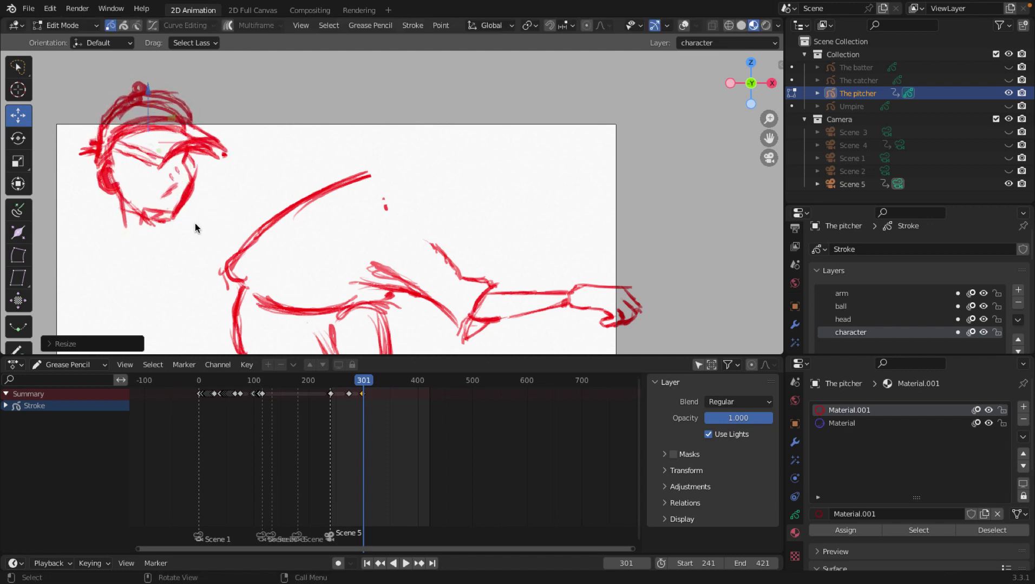
pyautogui.click(997, 332)
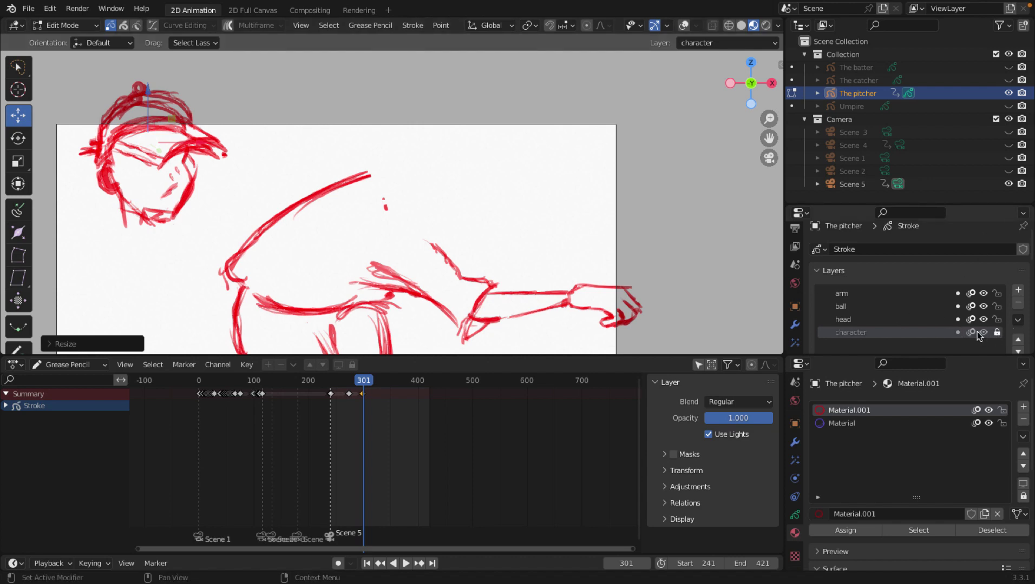
pyautogui.click(866, 319)
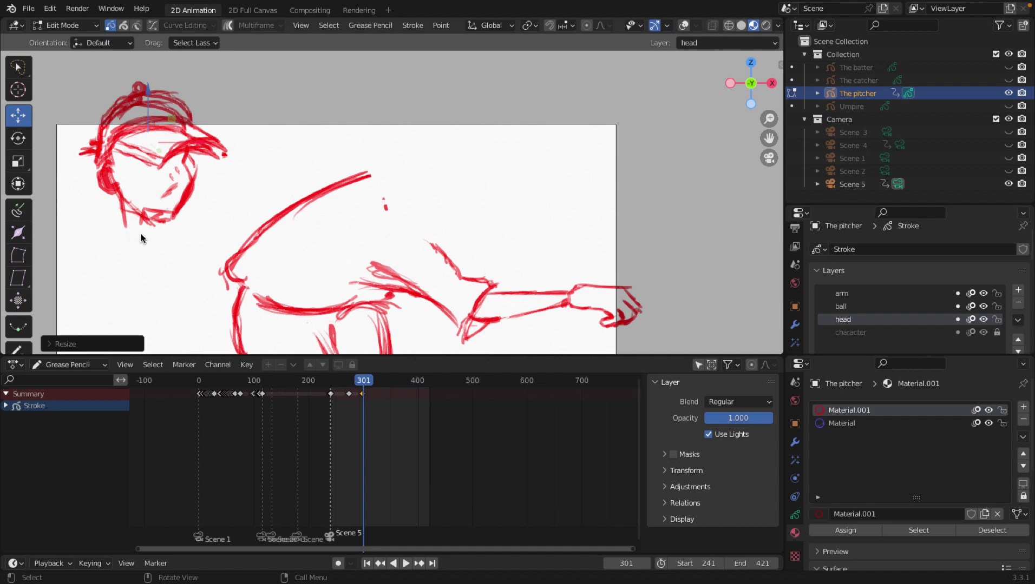
pyautogui.click(74, 26)
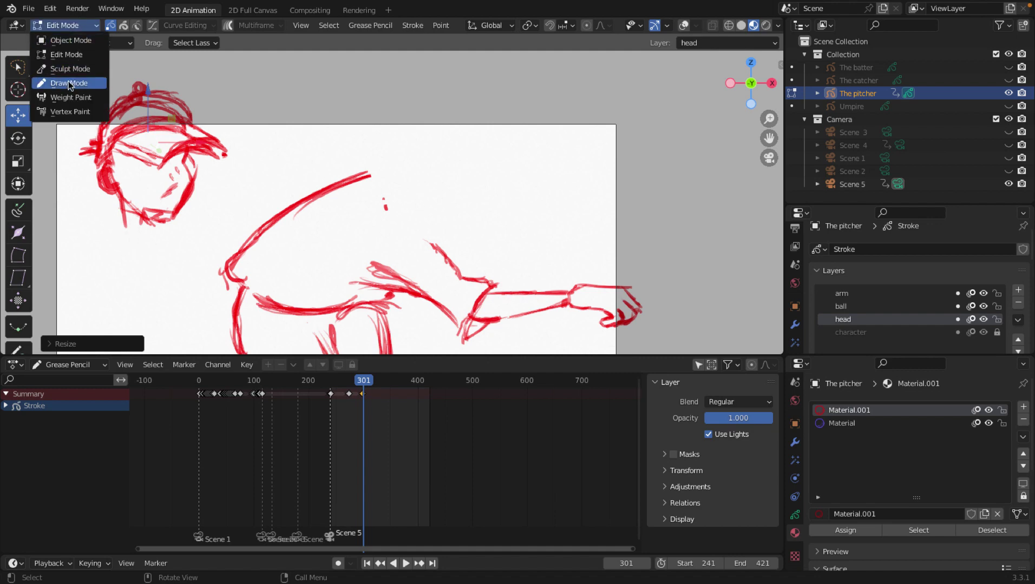
pyautogui.click(70, 83)
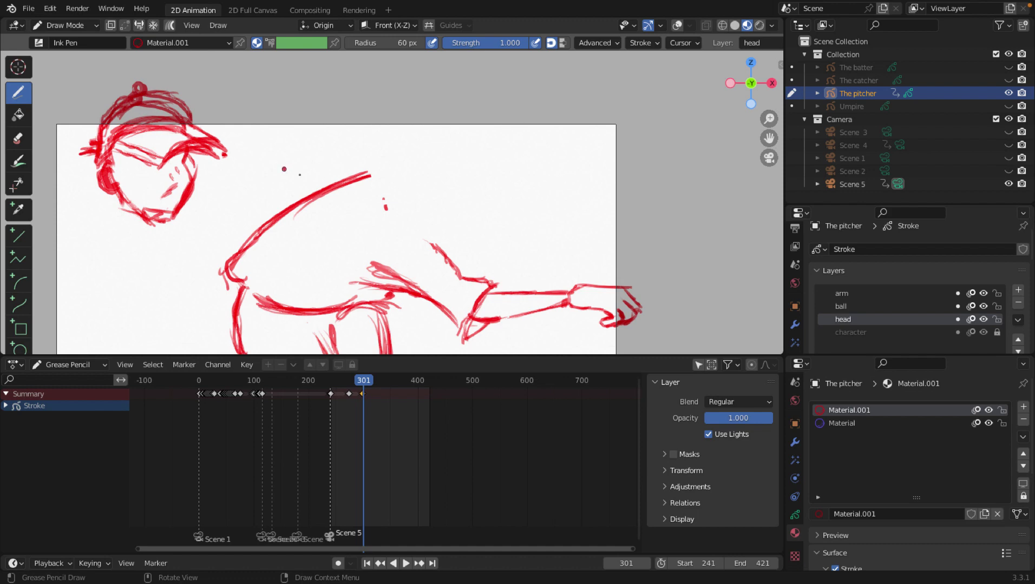
pyautogui.scroll(-1, 276, 134)
pyautogui.click(65, 25)
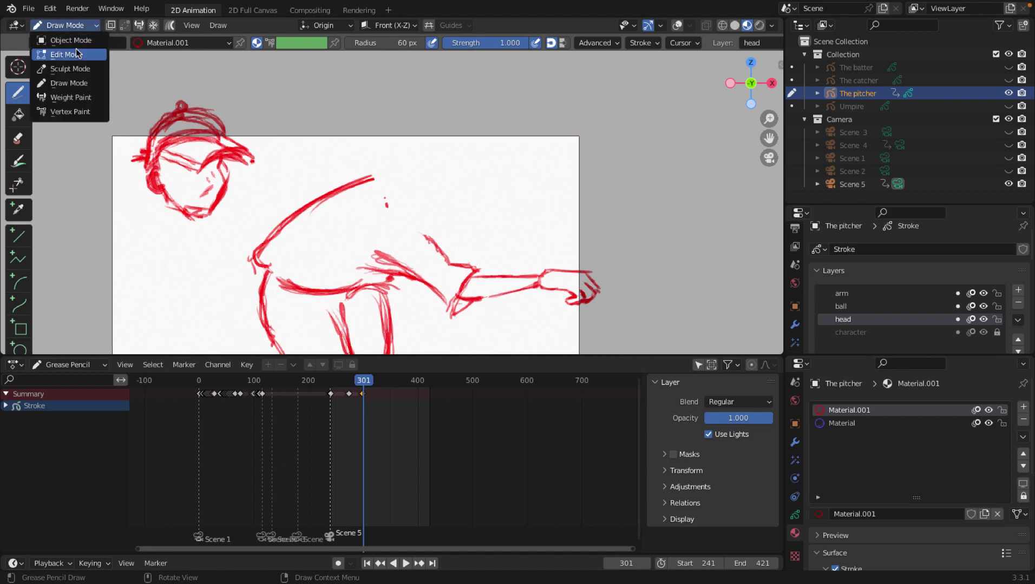
pyautogui.click(78, 54)
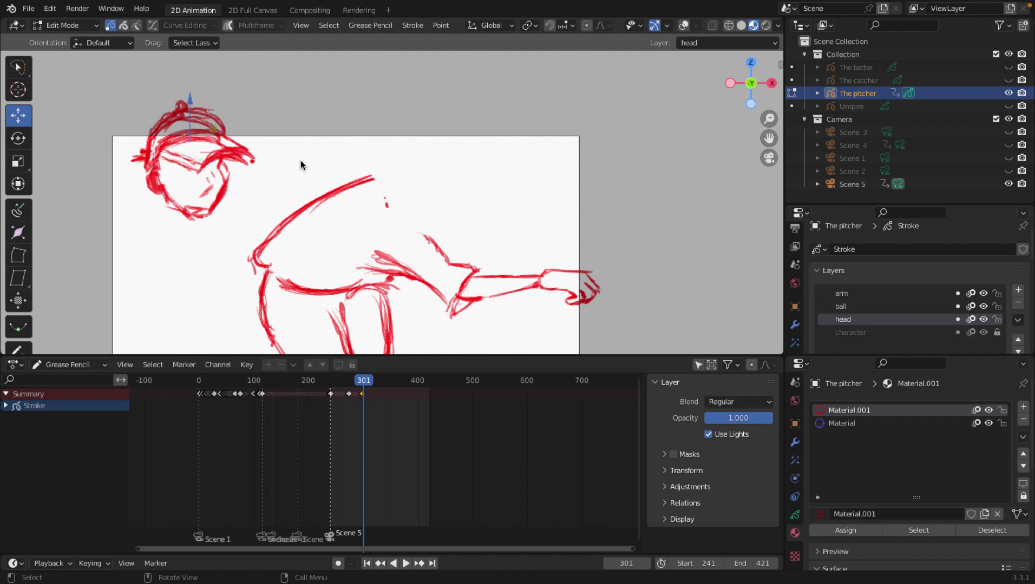
# Step: Duplicate the capped head onto the leaning body, then resize and position the copy
pyautogui.hotkey('shift', 'd')
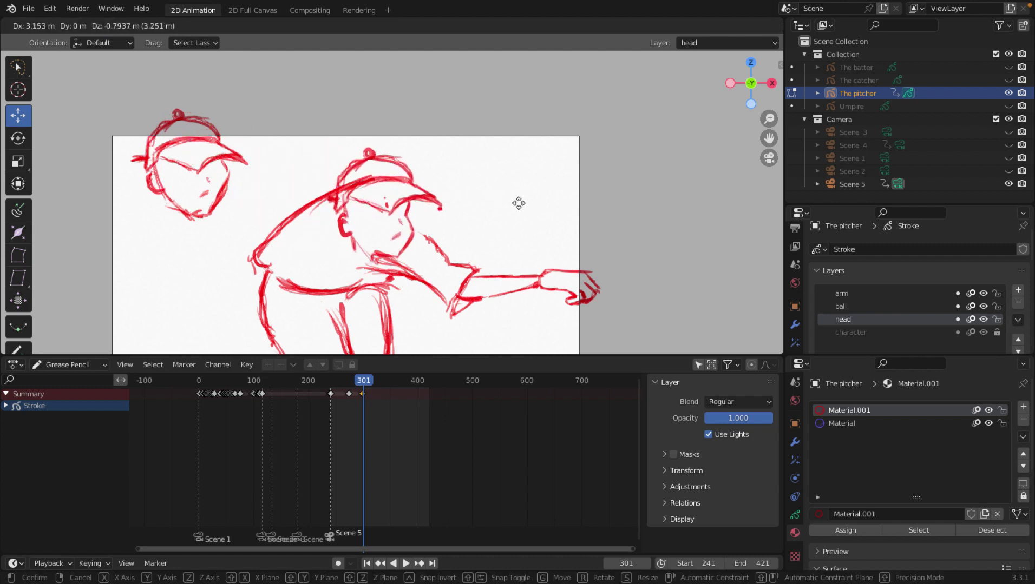
pyautogui.click(528, 167)
pyautogui.scroll(-1, 542, 233)
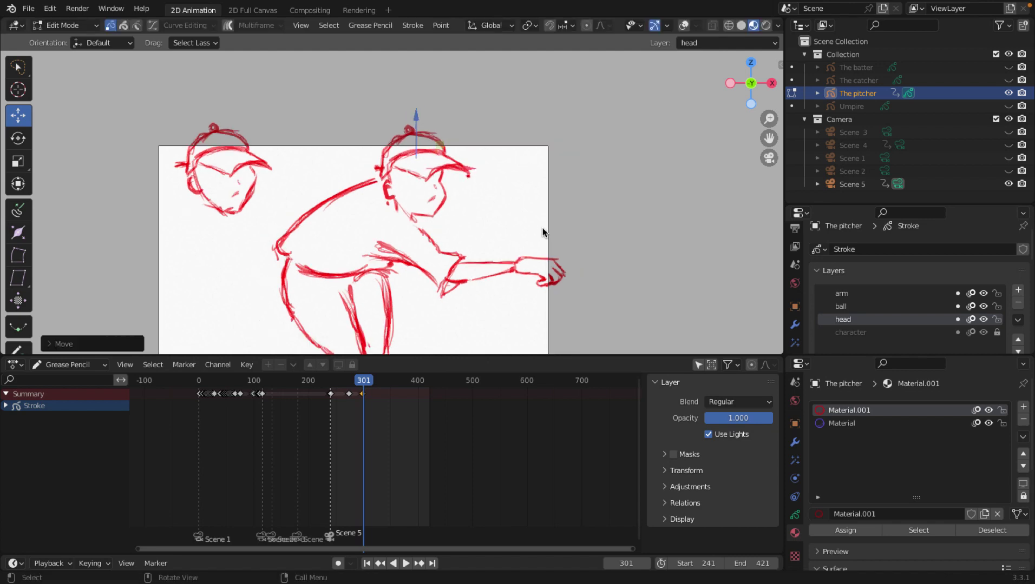
pyautogui.scroll(2, 543, 233)
pyautogui.scroll(2, 543, 232)
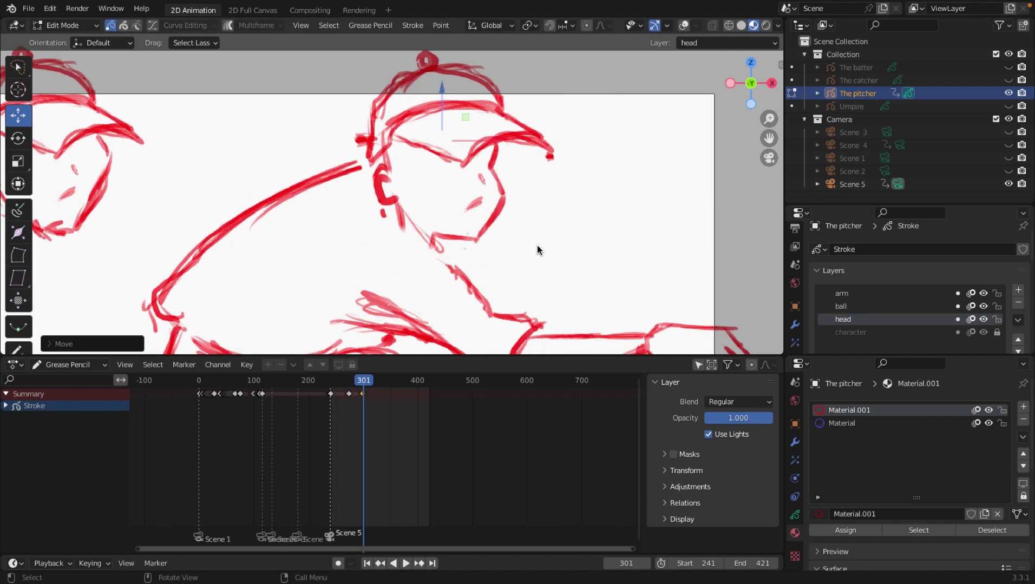
pyautogui.press('s')
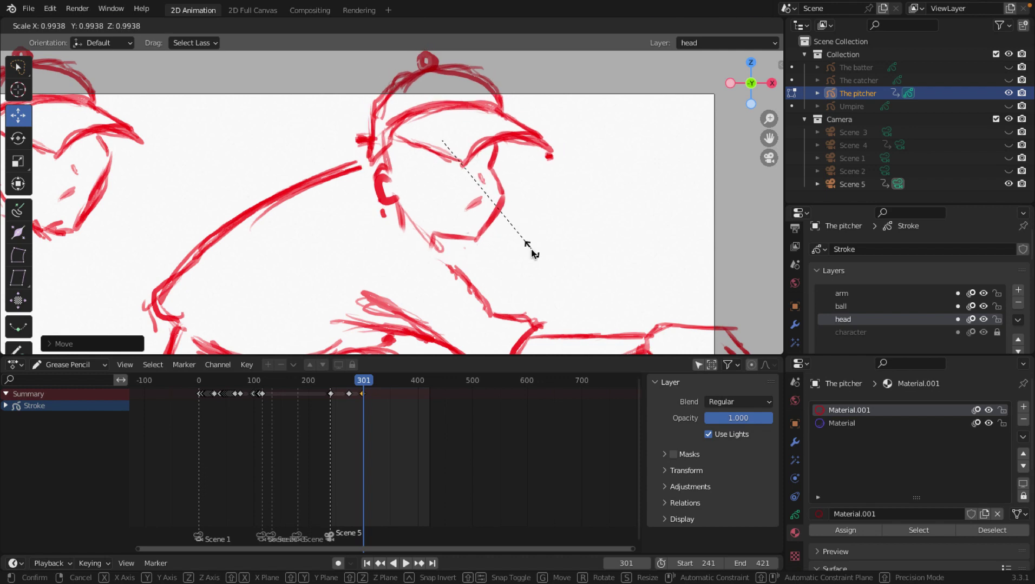
pyautogui.click(530, 252)
pyautogui.press('g')
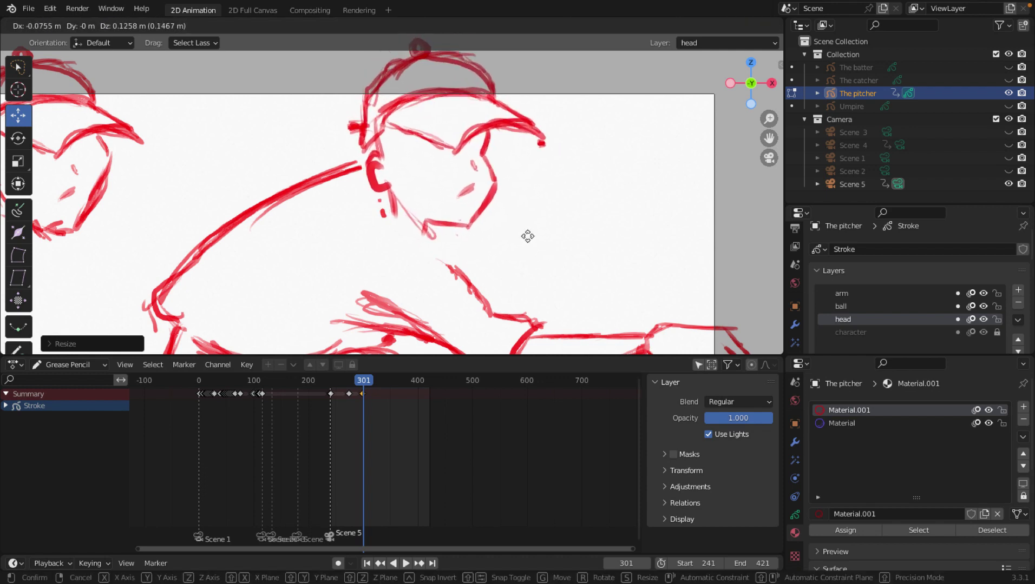
pyautogui.click(525, 235)
# Step: Enlarge the copied head slightly and nudge it into place on the shoulders
pyautogui.scroll(-3, 494, 239)
pyautogui.scroll(-1, 494, 238)
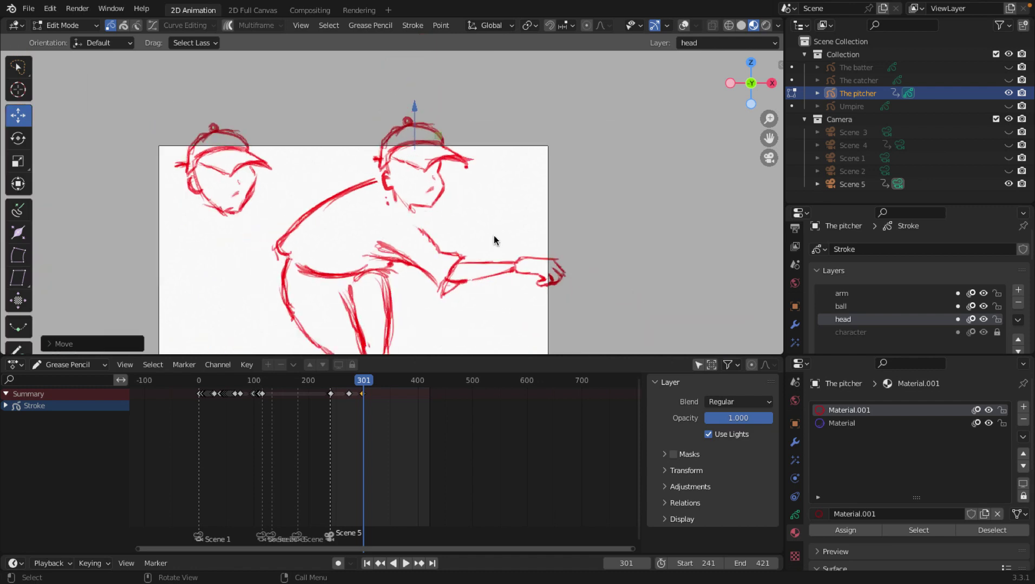
pyautogui.scroll(2, 494, 238)
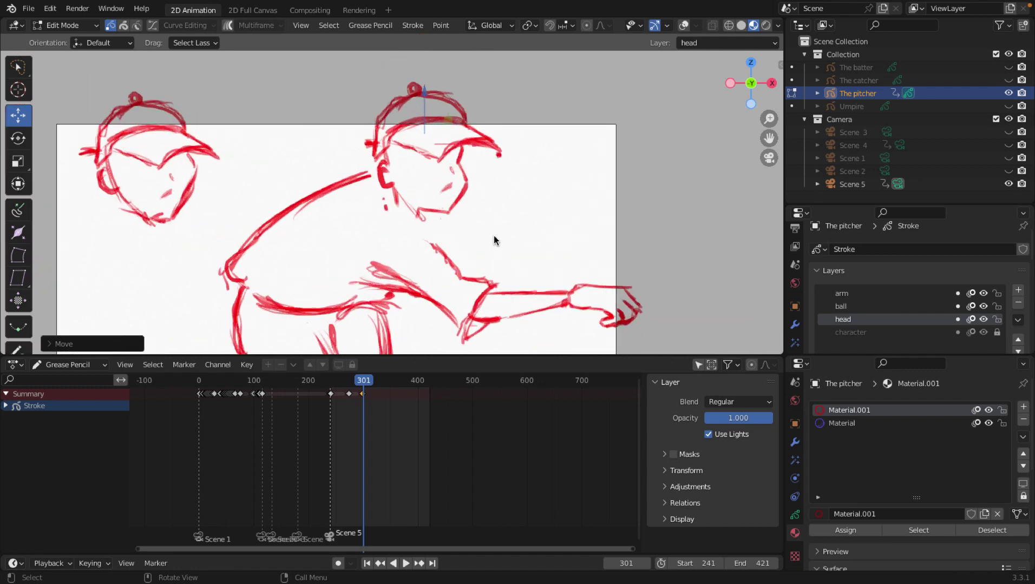
pyautogui.scroll(-1, 494, 238)
pyautogui.scroll(-1, 495, 238)
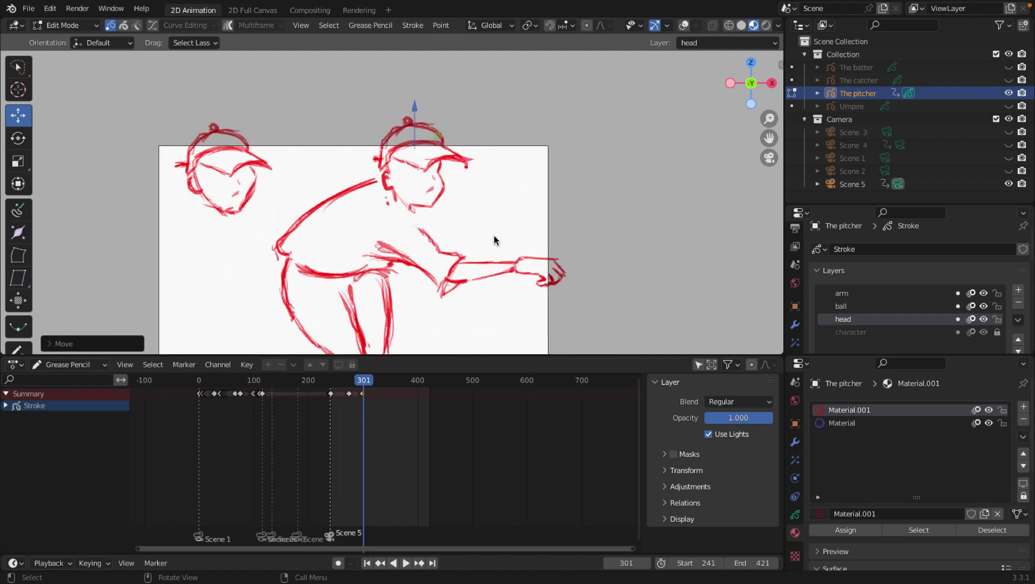
pyautogui.scroll(2, 494, 238)
pyautogui.scroll(-1, 494, 240)
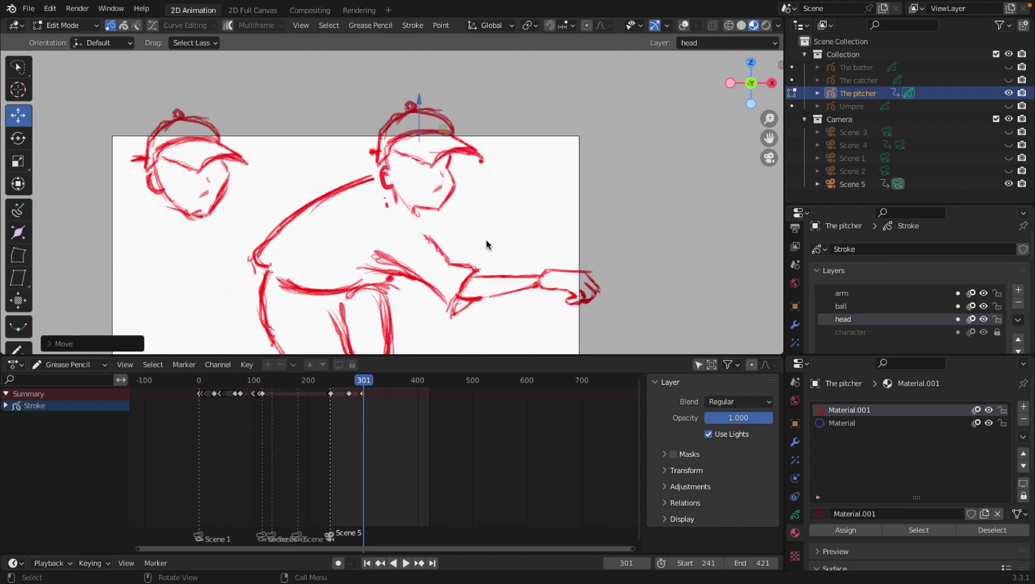
pyautogui.press('s')
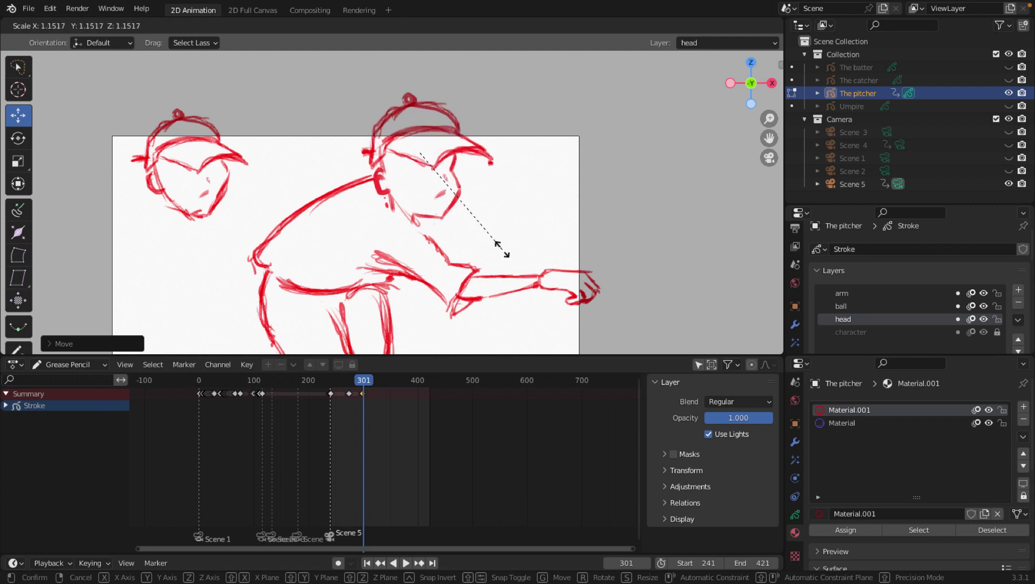
pyautogui.click(488, 252)
pyautogui.press('g')
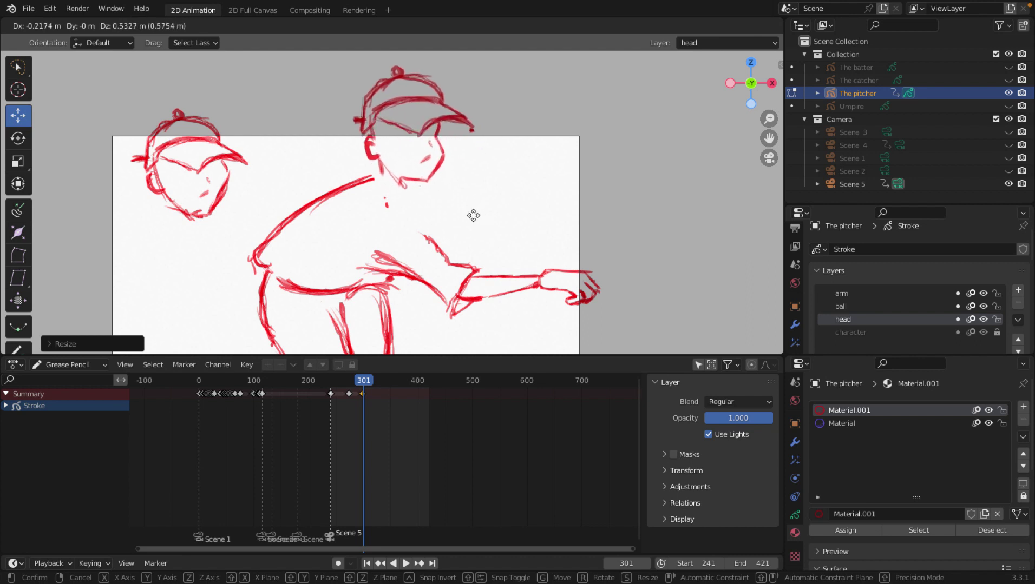
pyautogui.click(488, 239)
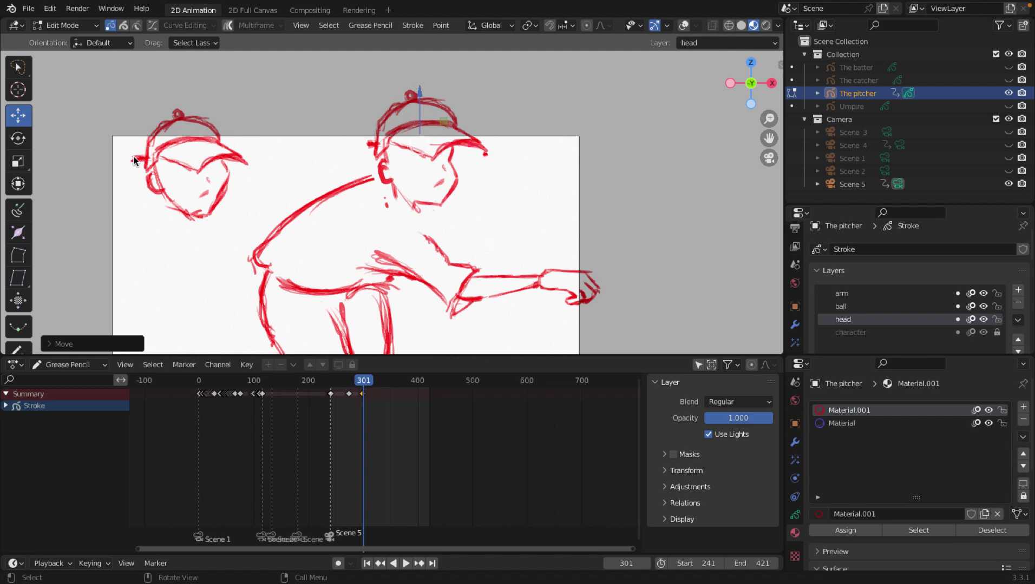
pyautogui.press('g')
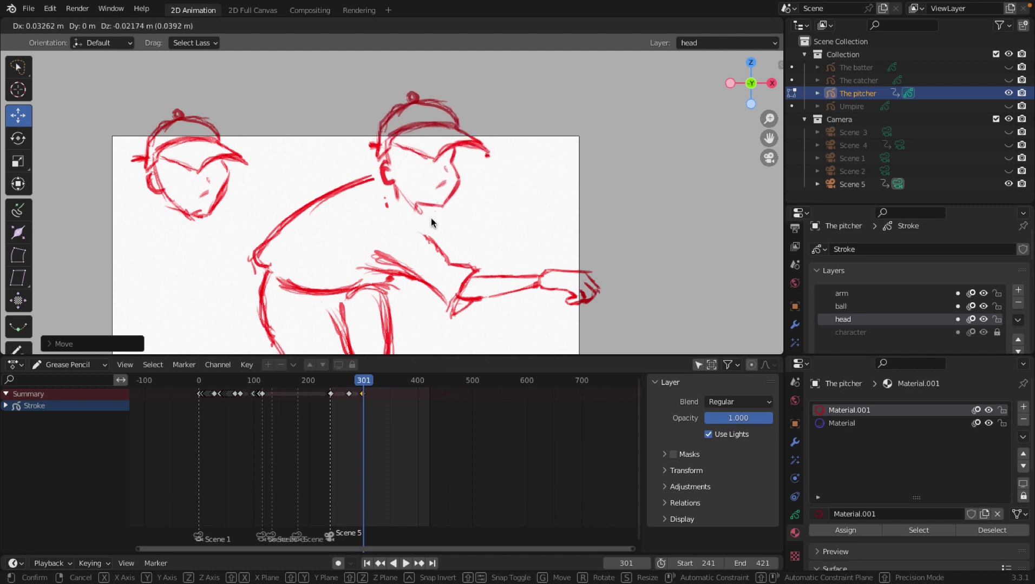
pyautogui.click(432, 222)
# Step: Give the copied head its final size and raise it slightly atop the shoulders
pyautogui.scroll(-3, 430, 238)
pyautogui.scroll(2, 427, 245)
pyautogui.scroll(2, 457, 259)
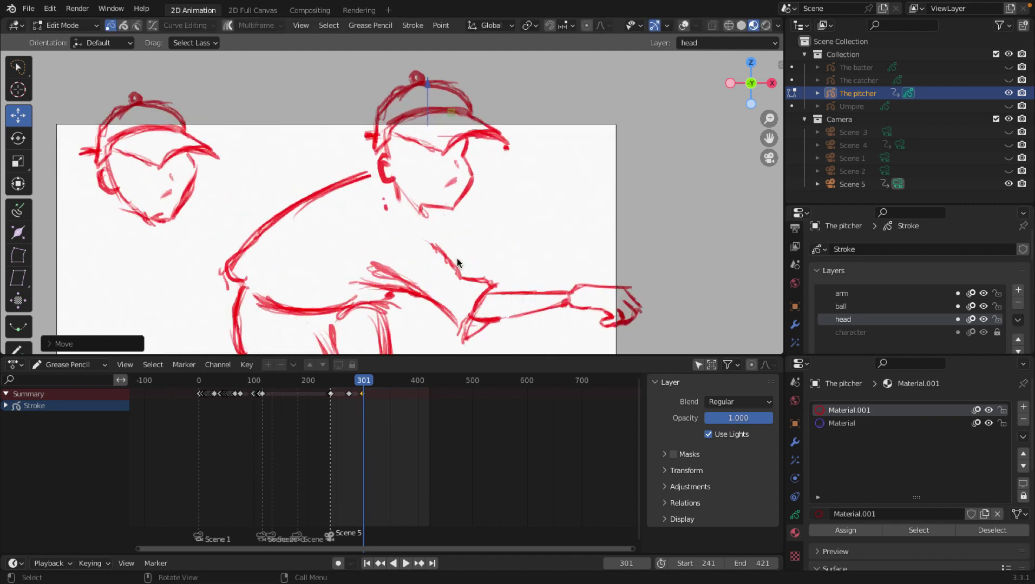
pyautogui.scroll(-2, 457, 258)
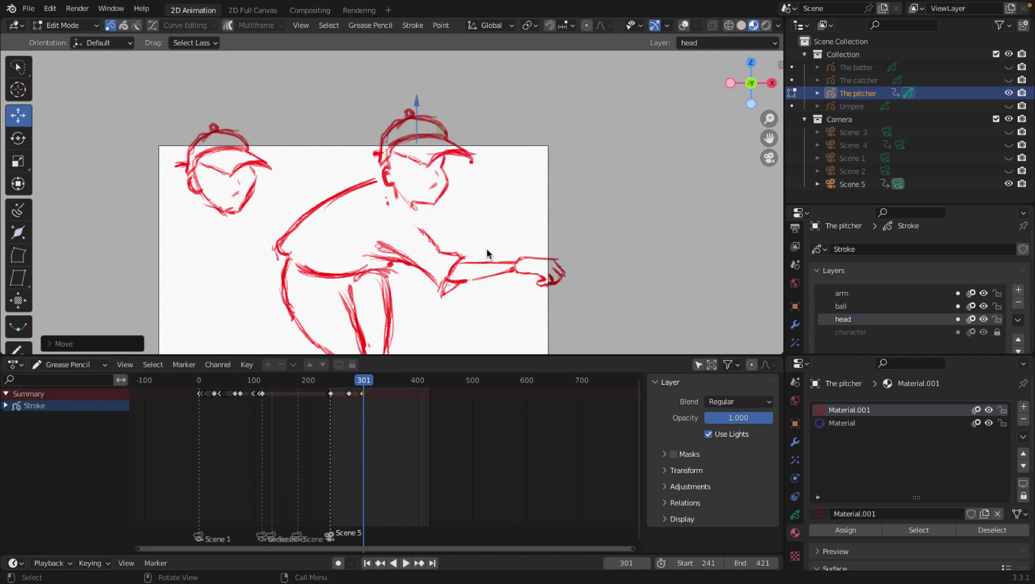
pyautogui.press('s')
pyautogui.click(485, 255)
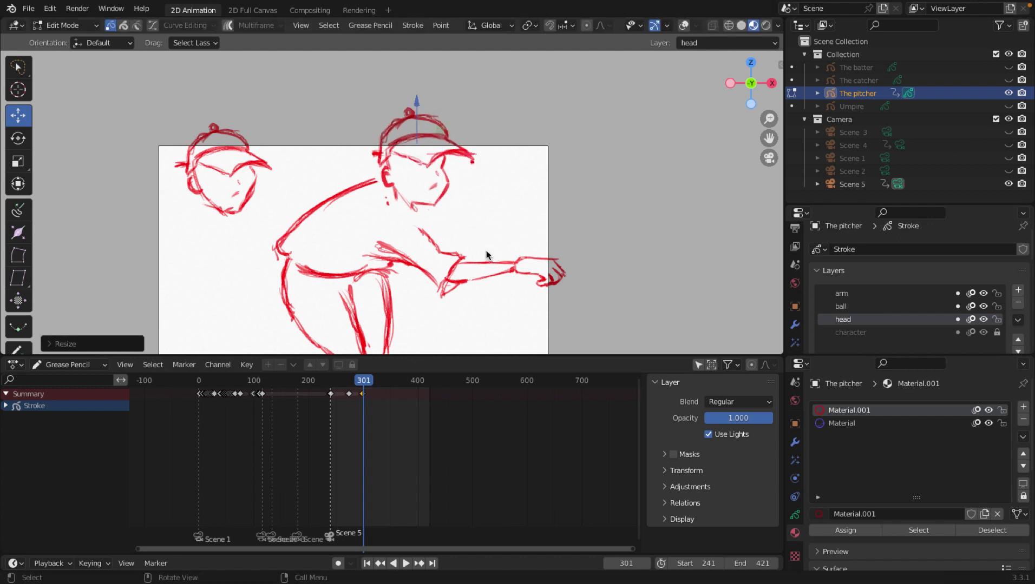
pyautogui.press('g')
pyautogui.click(486, 247)
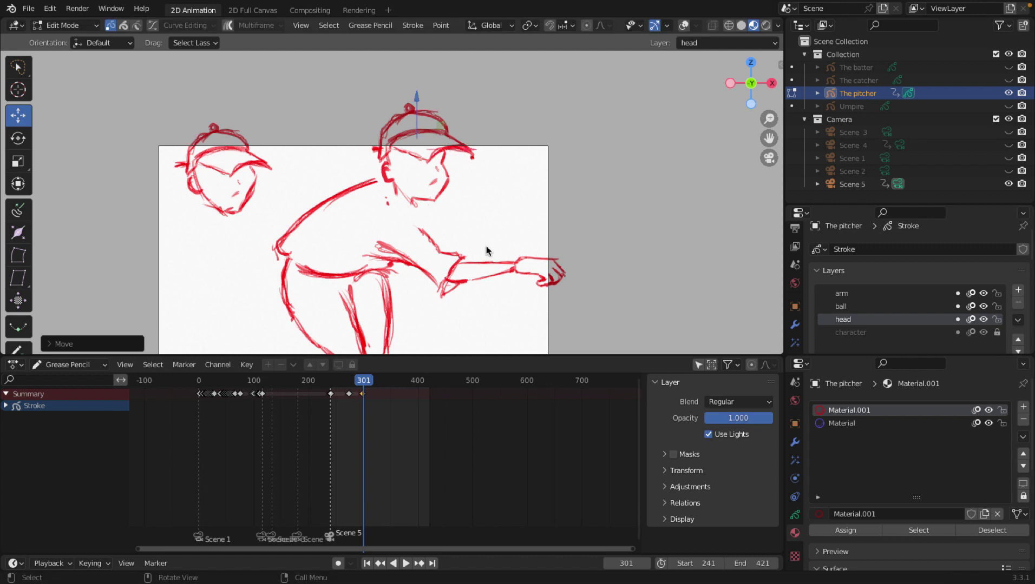
pyautogui.scroll(-2, 570, 261)
pyautogui.scroll(-1, 571, 265)
pyautogui.scroll(3, 570, 265)
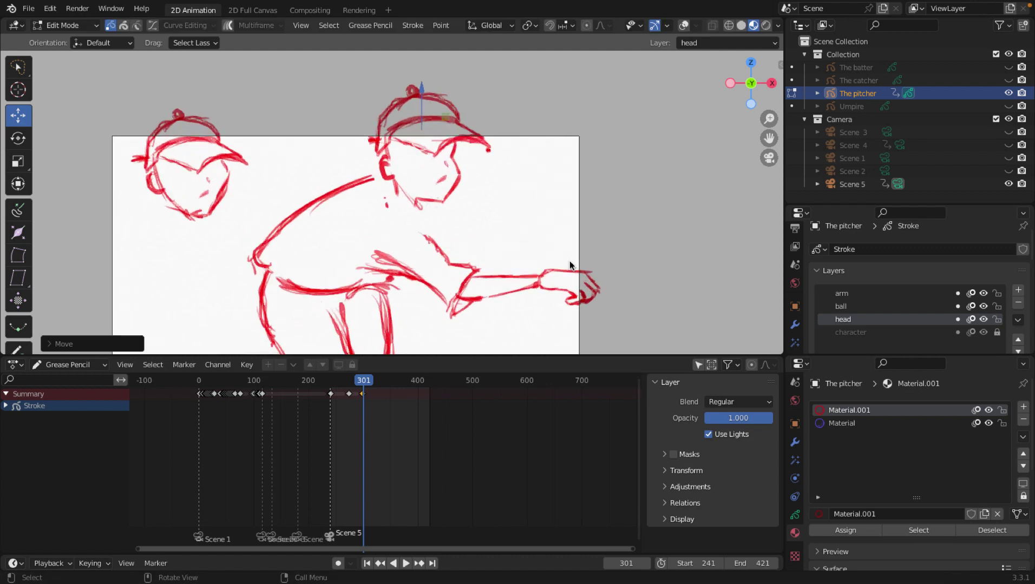
# Step: In Draw Mode, undo a short neck stroke and redraw the back shoulder line thicker
pyautogui.click(76, 25)
pyautogui.click(68, 84)
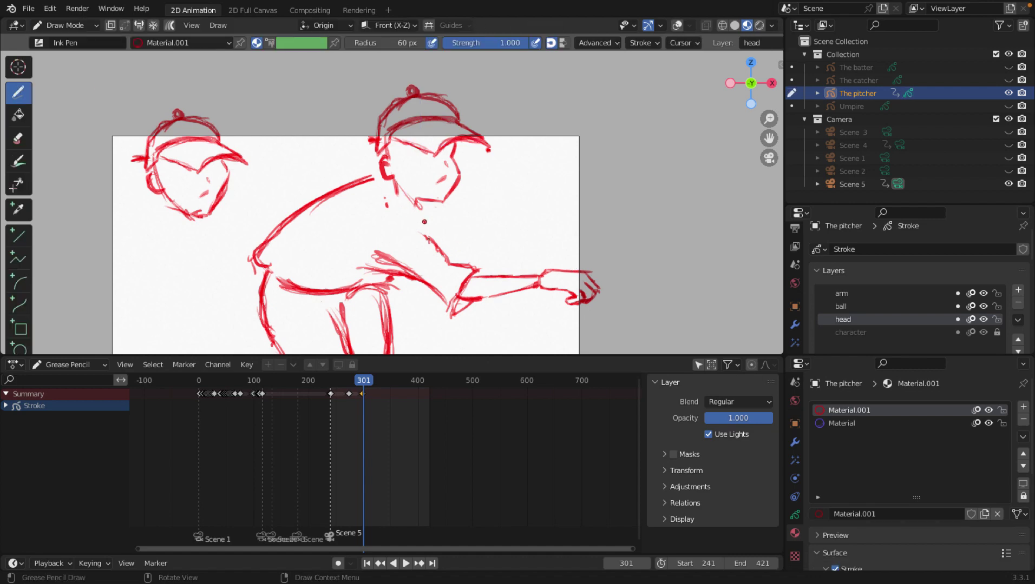
pyautogui.moveTo(427, 227)
pyautogui.mouseDown()
pyautogui.moveTo(418, 205)
pyautogui.moveTo(429, 239)
pyautogui.mouseUp()
pyautogui.hotkey('ctrl', 'z')
pyautogui.moveTo(382, 175); pyautogui.dragTo(342, 190)
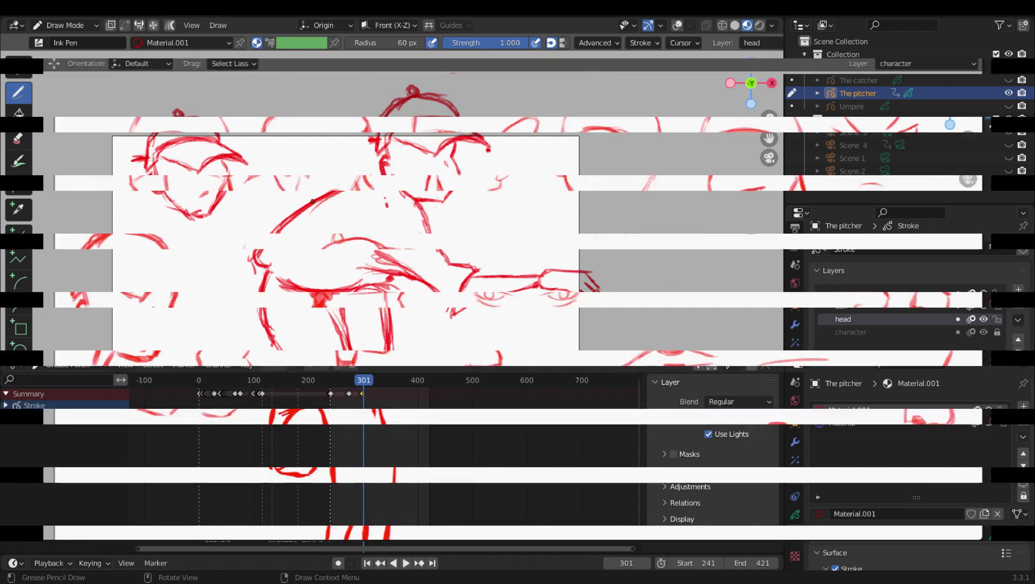